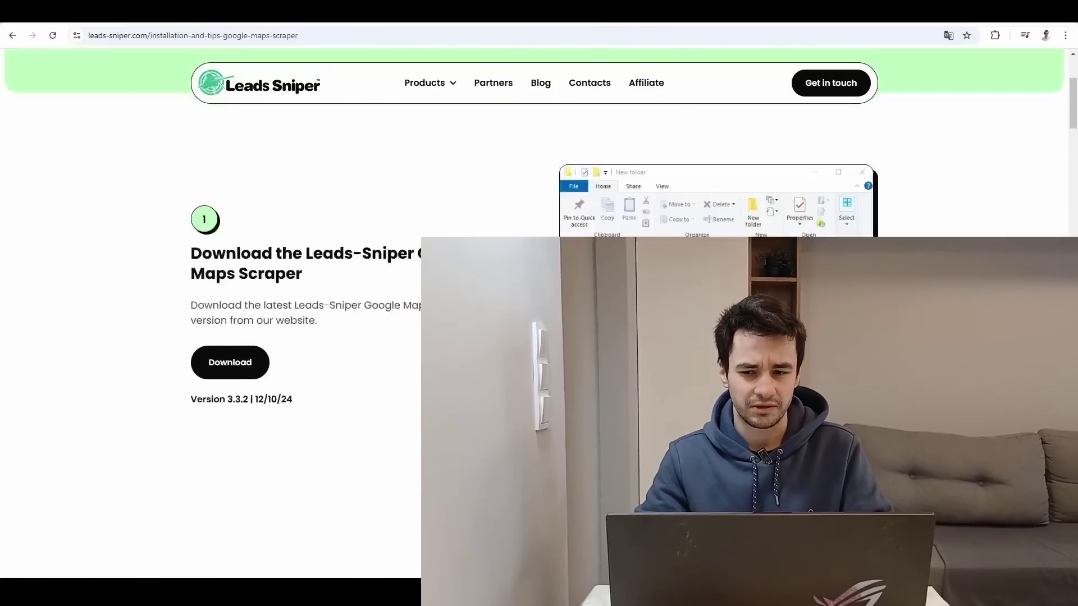
Step: Look through the Google Maps Scraper installation guide, from the download section to the tips at its end
{"action": "scroll", "coordinate": [584, 256], "scroll_direction": "down", "scroll_amount": 1}
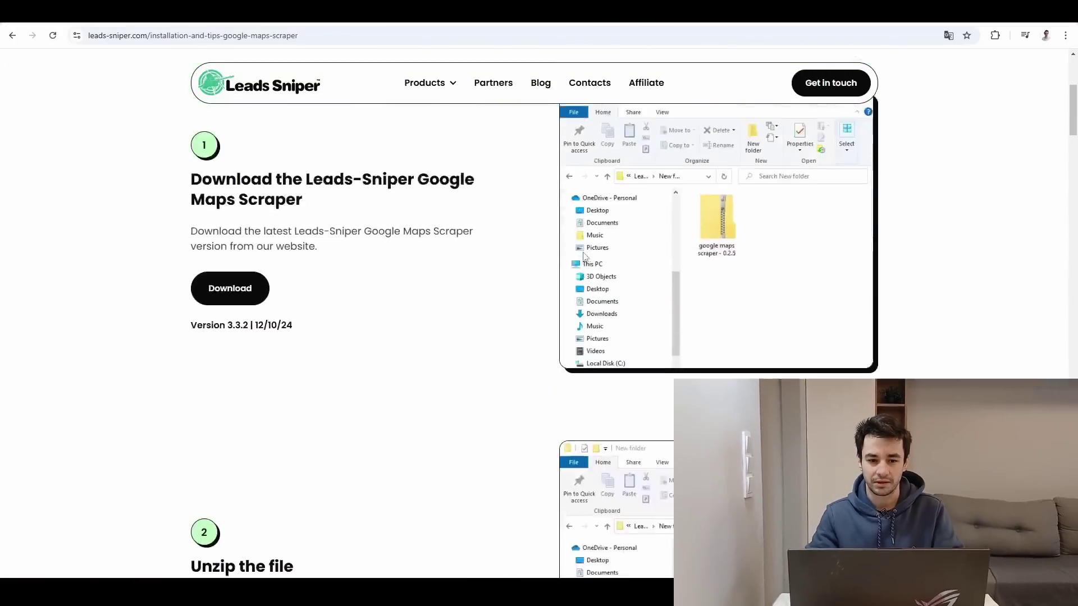
{"action": "scroll", "coordinate": [584, 257], "scroll_direction": "up", "scroll_amount": 5}
{"action": "scroll", "coordinate": [584, 257], "scroll_direction": "down", "scroll_amount": 2}
{"action": "scroll", "coordinate": [584, 257], "scroll_direction": "down", "scroll_amount": 20}
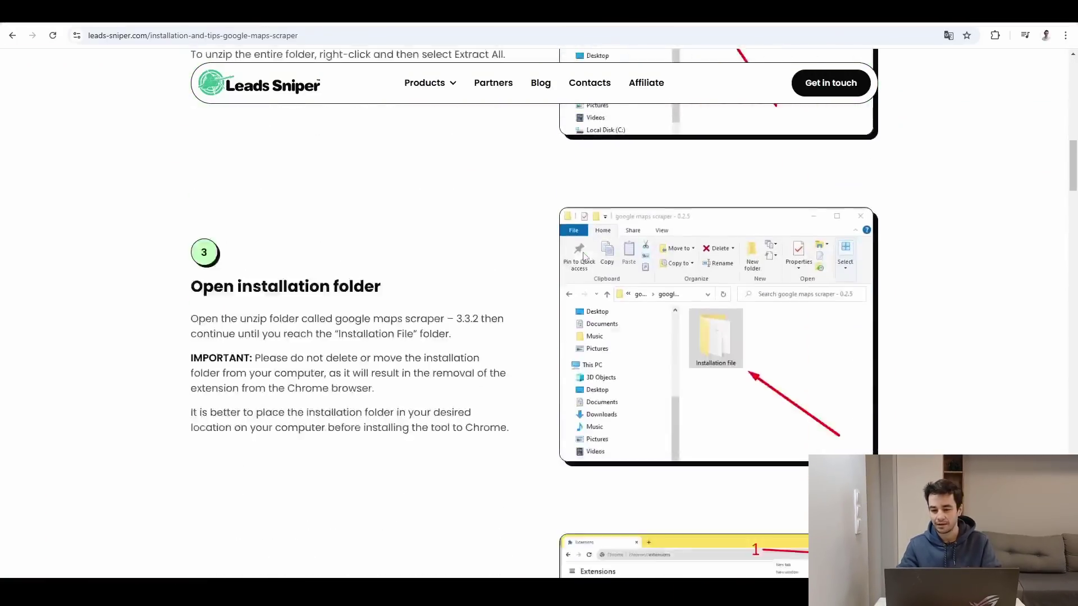
{"action": "scroll", "coordinate": [584, 256], "scroll_direction": "down", "scroll_amount": 15}
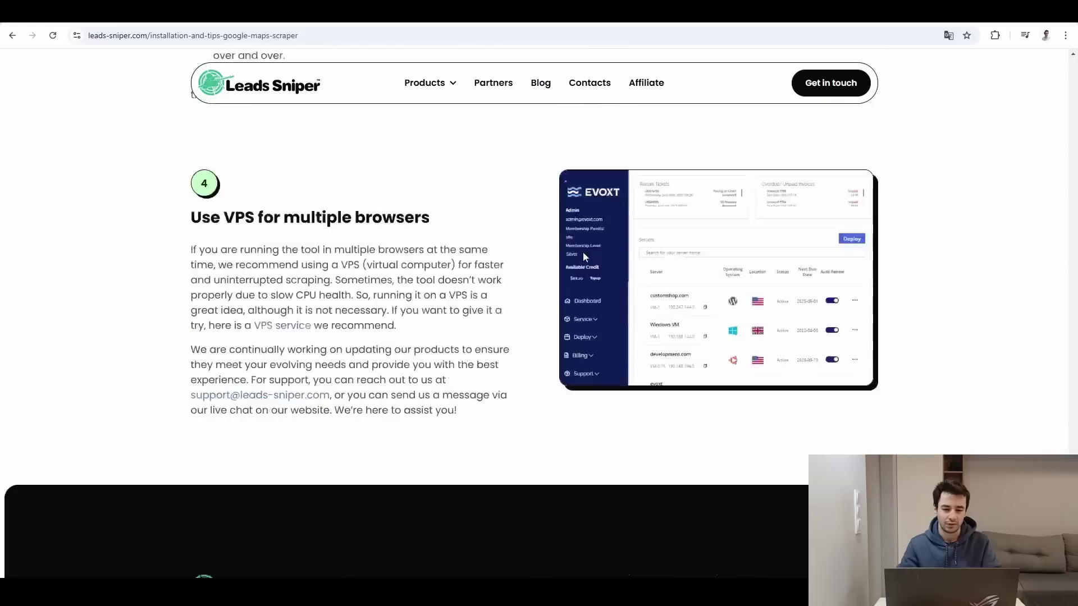
{"action": "scroll", "coordinate": [584, 256], "scroll_direction": "up", "scroll_amount": 13}
{"action": "scroll", "coordinate": [582, 251], "scroll_direction": "up", "scroll_amount": 20}
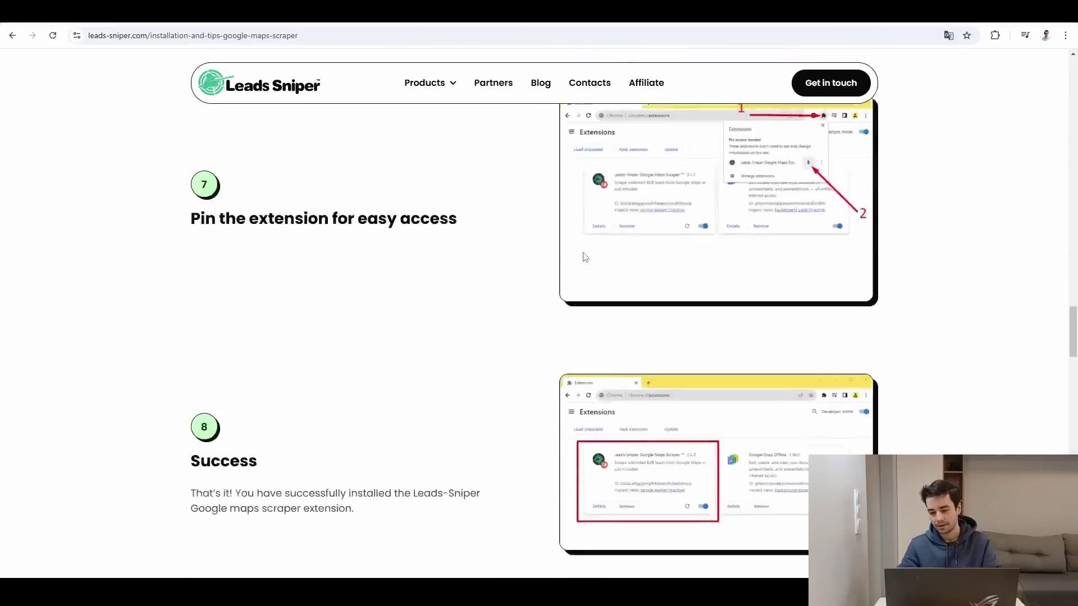
{"action": "scroll", "coordinate": [584, 256], "scroll_direction": "up", "scroll_amount": 12}
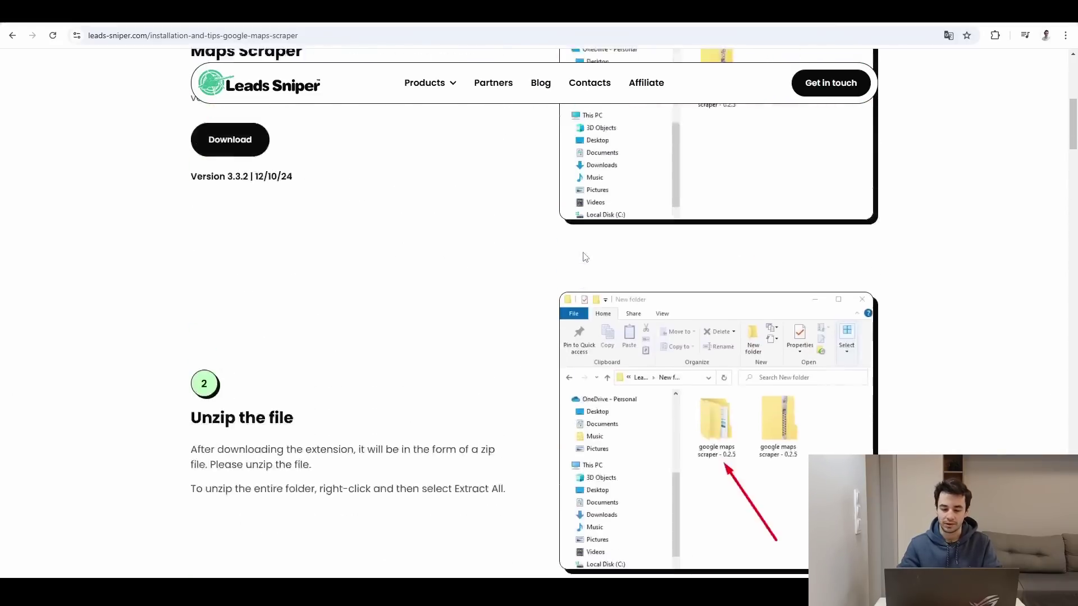
{"action": "scroll", "coordinate": [584, 257], "scroll_direction": "down", "scroll_amount": 2}
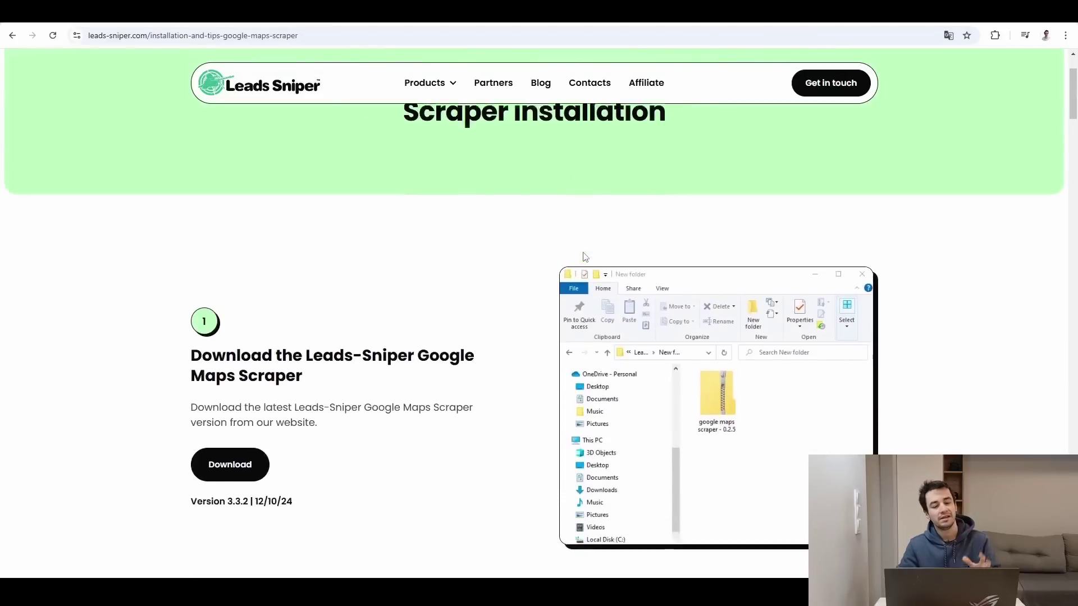
{"action": "scroll", "coordinate": [584, 257], "scroll_direction": "down", "scroll_amount": 1}
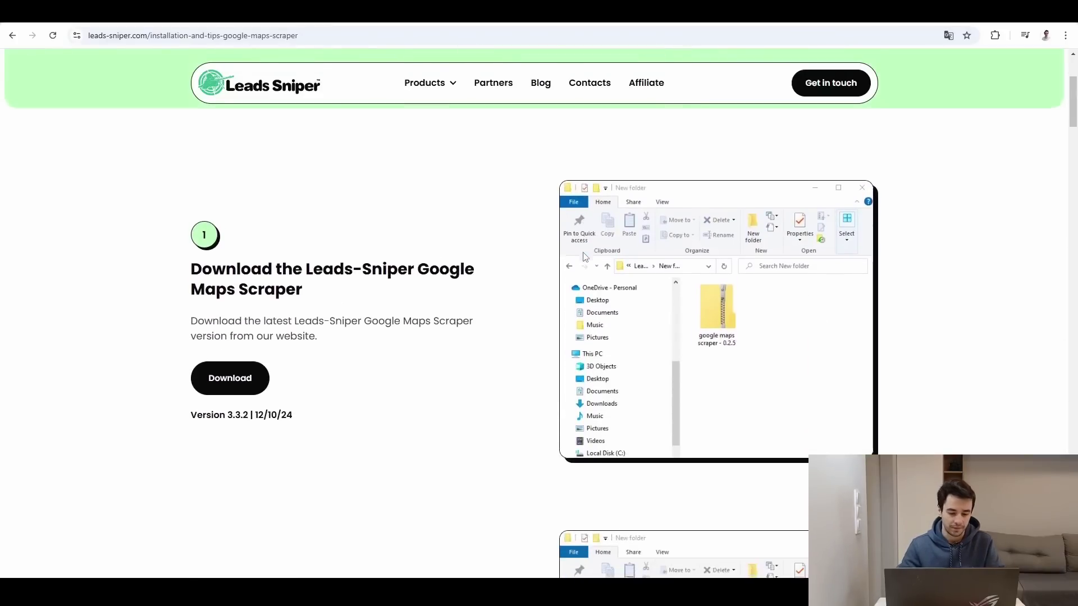
Step: Download the Google Maps Scraper 3.3.2 zip and extract it to its own folder inside Downloads
{"action": "right_click", "coordinate": [243, 368]}
{"action": "left_click", "coordinate": [281, 380]}
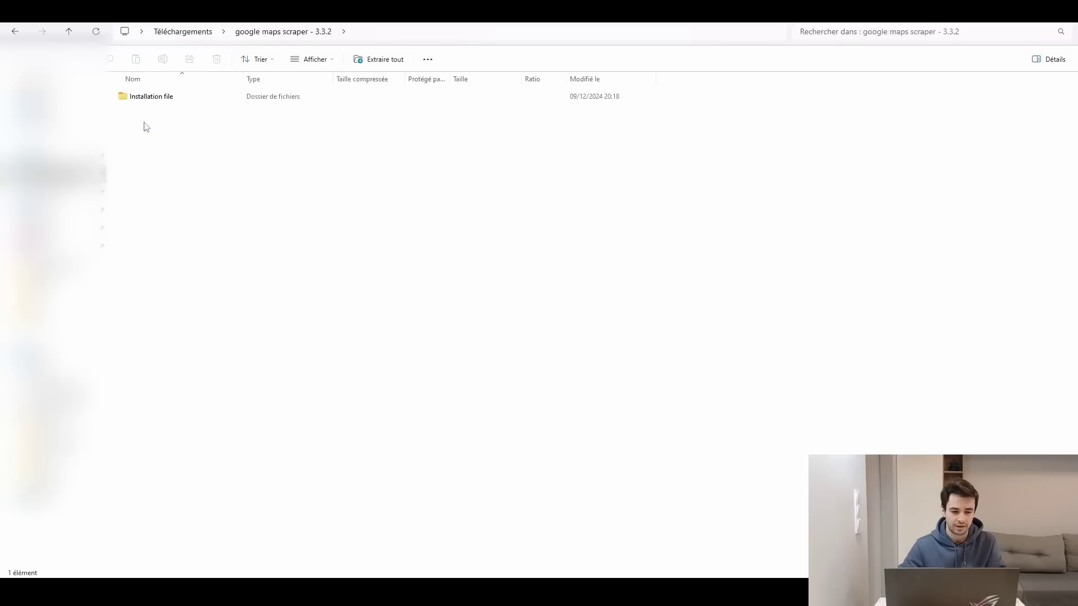
{"action": "left_click", "coordinate": [156, 99]}
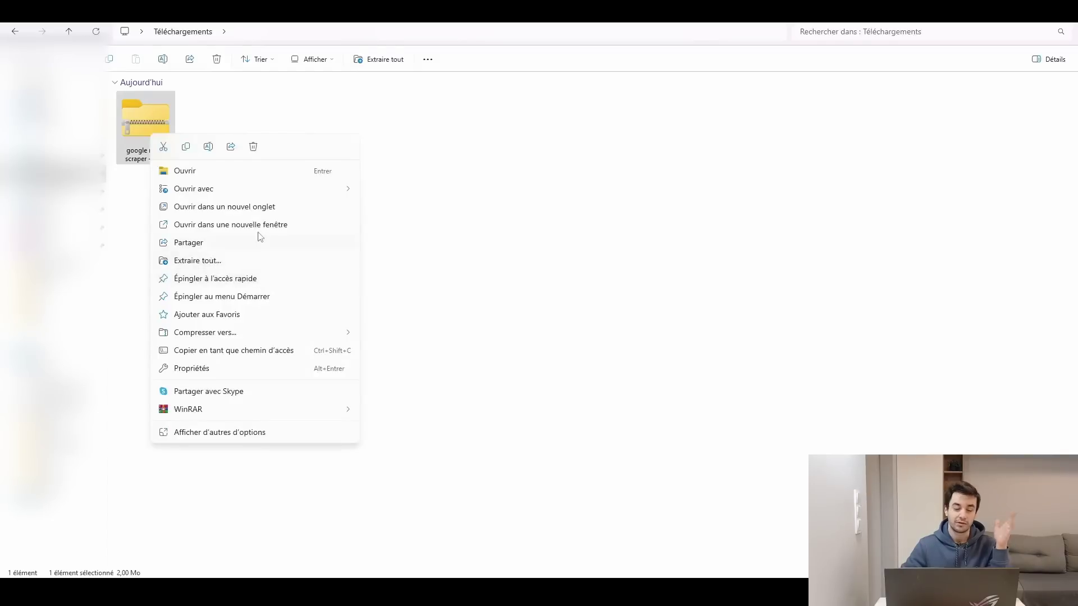
{"action": "left_click", "coordinate": [262, 266]}
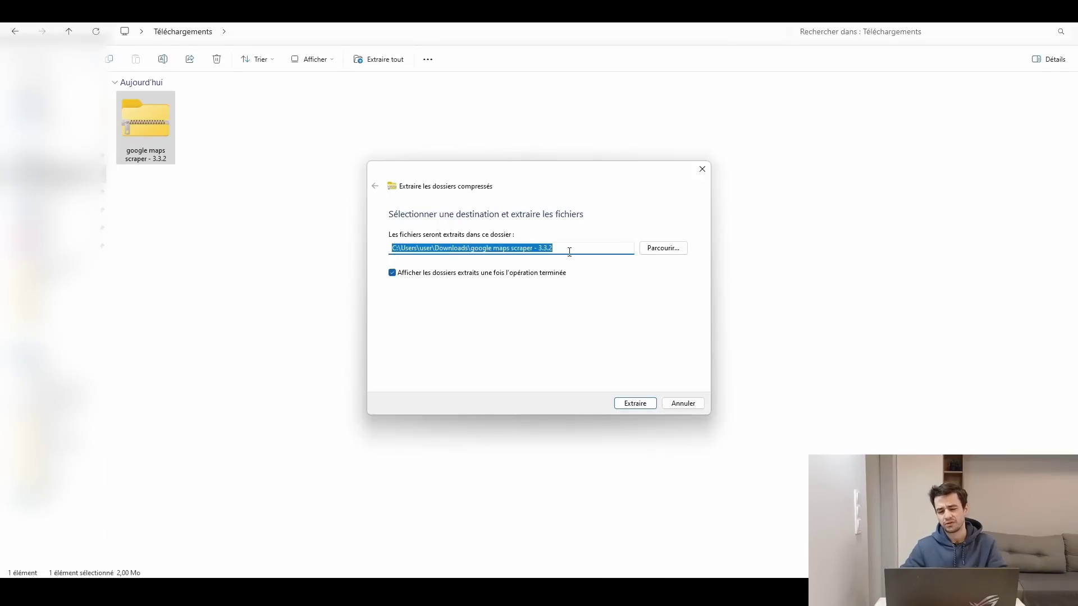
{"action": "left_click", "coordinate": [635, 403]}
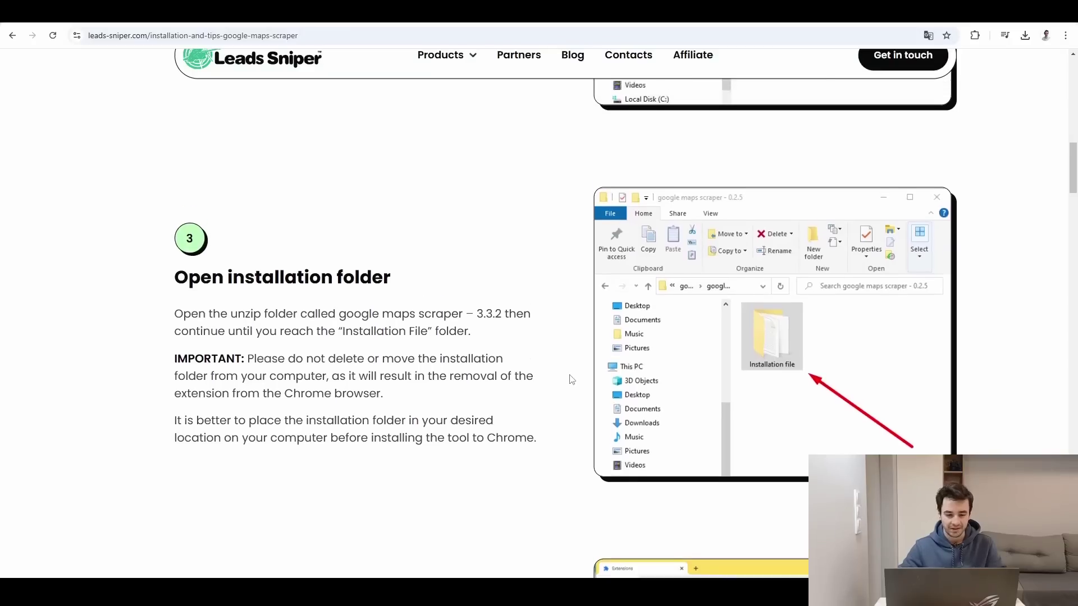
Step: Read the guide's section on the installation folder and open "Installation file" inside the extracted google maps scraper - 3.3.2 folder
{"action": "scroll", "coordinate": [571, 380], "scroll_direction": "down", "scroll_amount": 2}
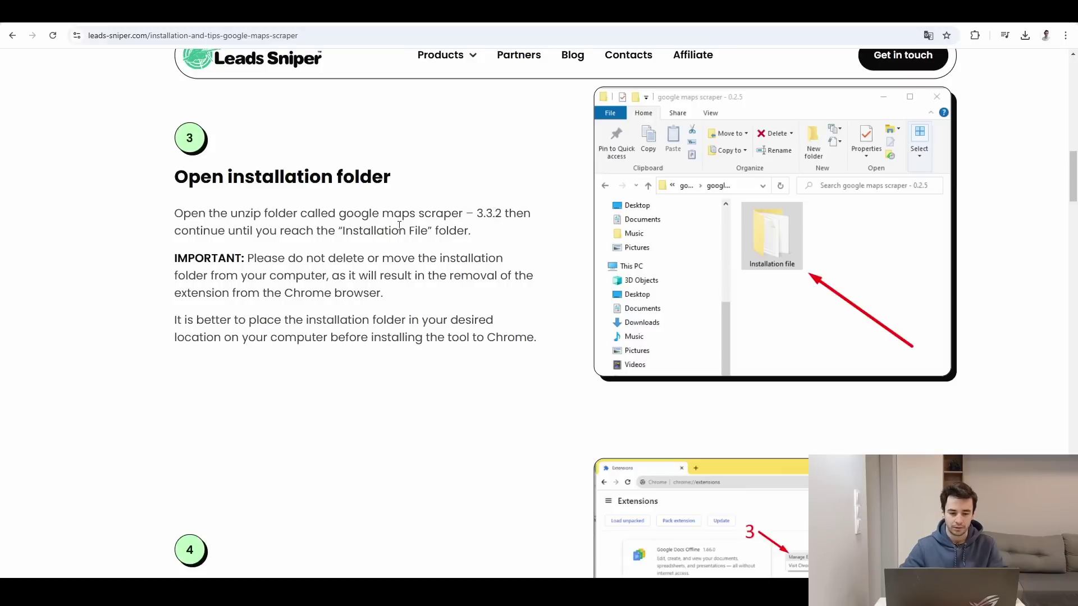
{"action": "left_click_drag", "start_coordinate": [372, 216], "coordinate": [381, 227]}
{"action": "left_click", "coordinate": [385, 233]}
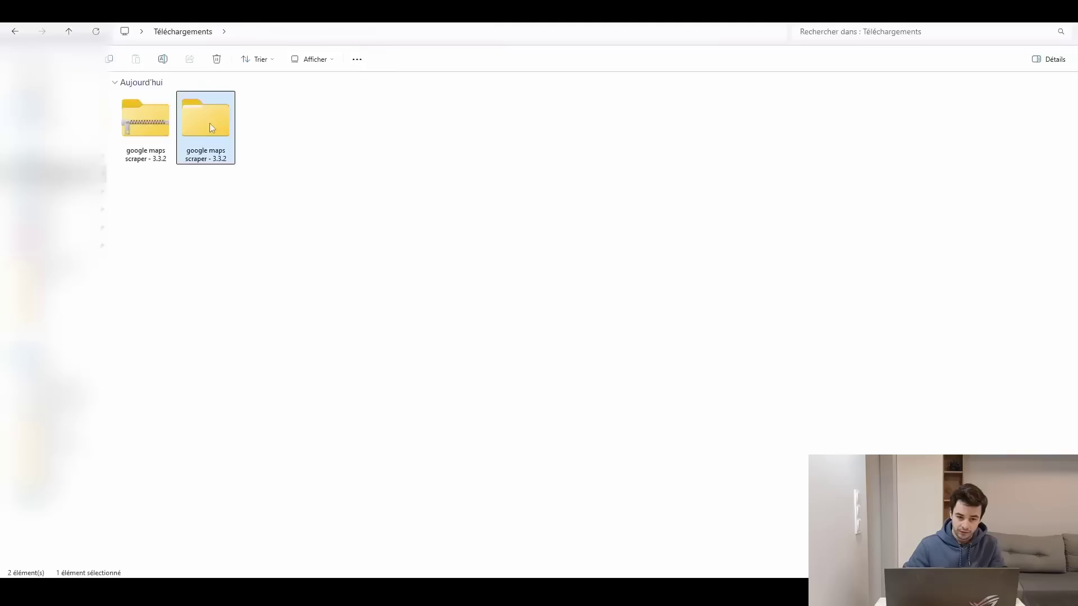
{"action": "double_click", "coordinate": [210, 124]}
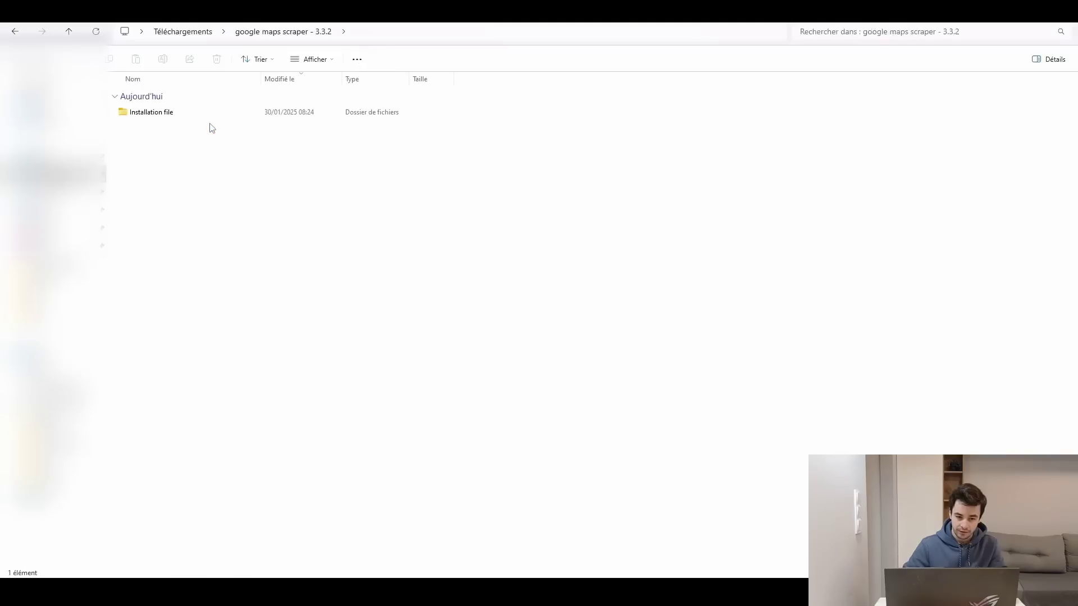
{"action": "double_click", "coordinate": [167, 114]}
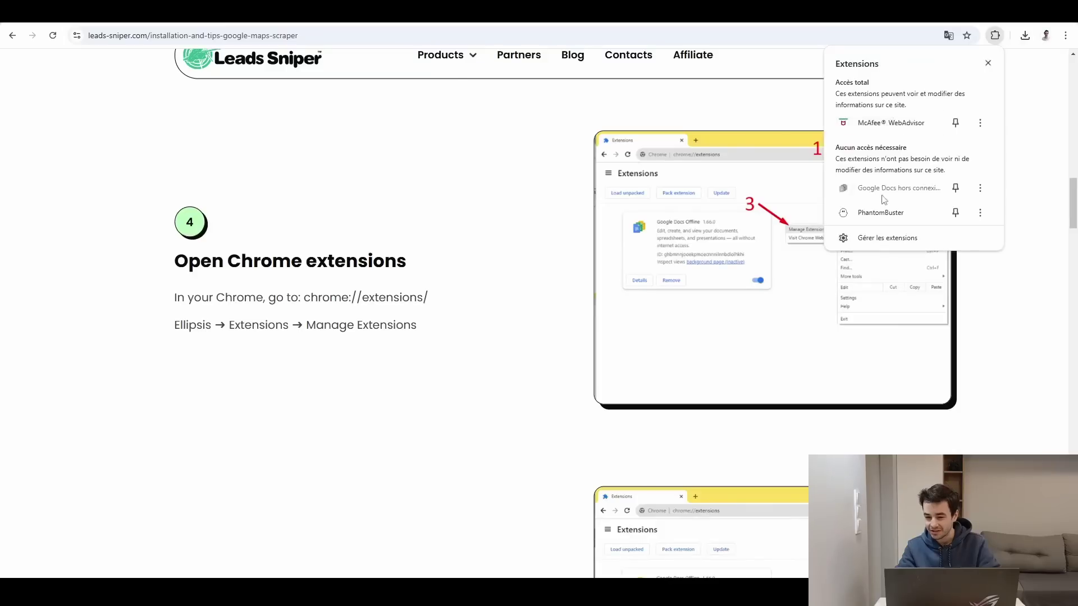
Step: Open the browser's extension management page and enable Developer mode
{"action": "left_click", "coordinate": [887, 238]}
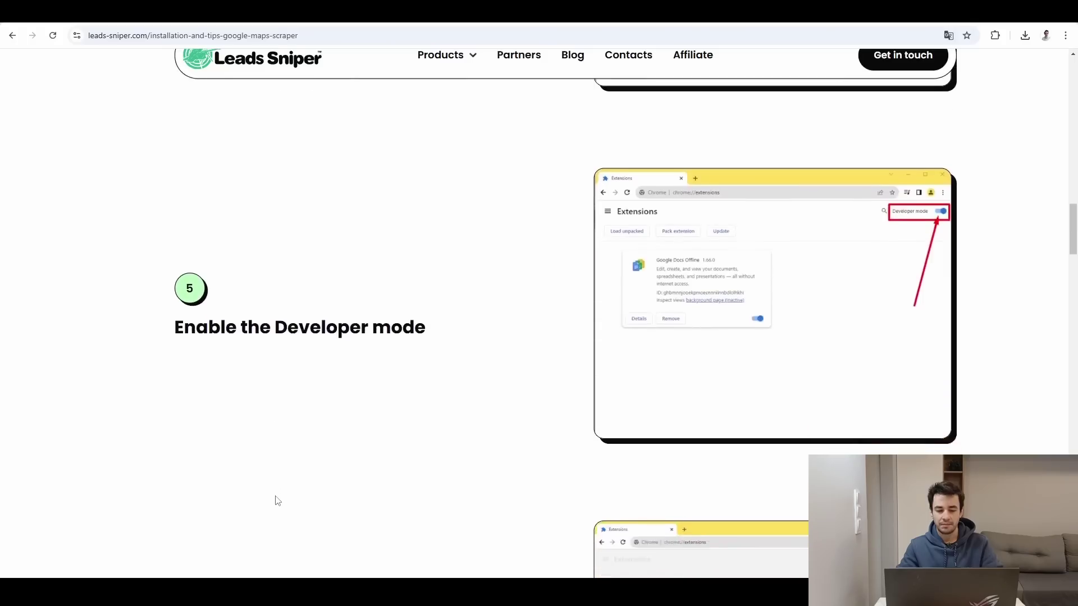
{"action": "scroll", "coordinate": [274, 500], "scroll_direction": "down", "scroll_amount": 3}
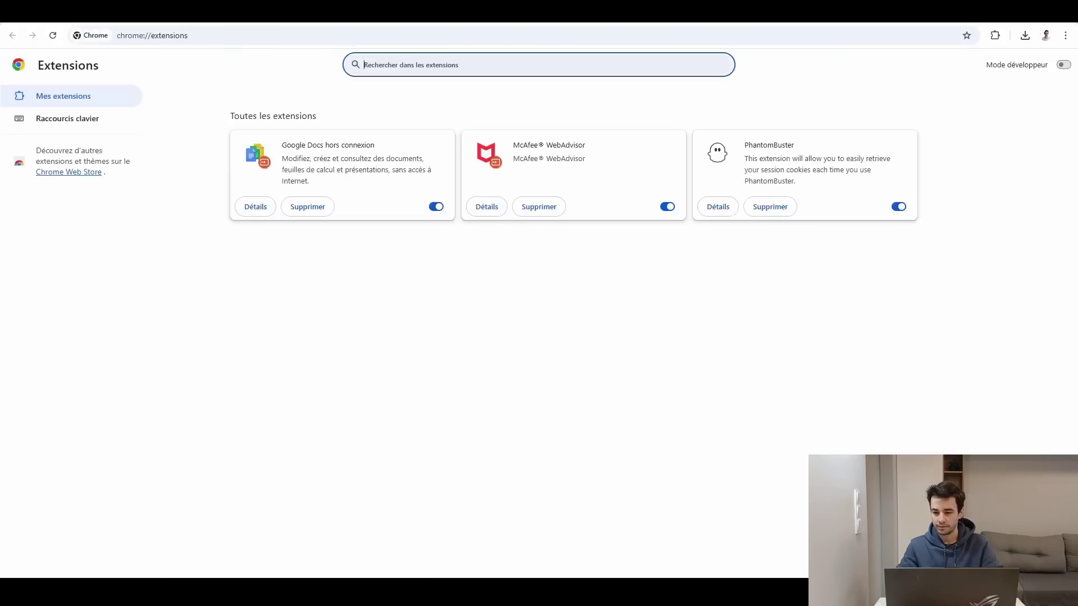
{"action": "left_click", "coordinate": [1064, 65]}
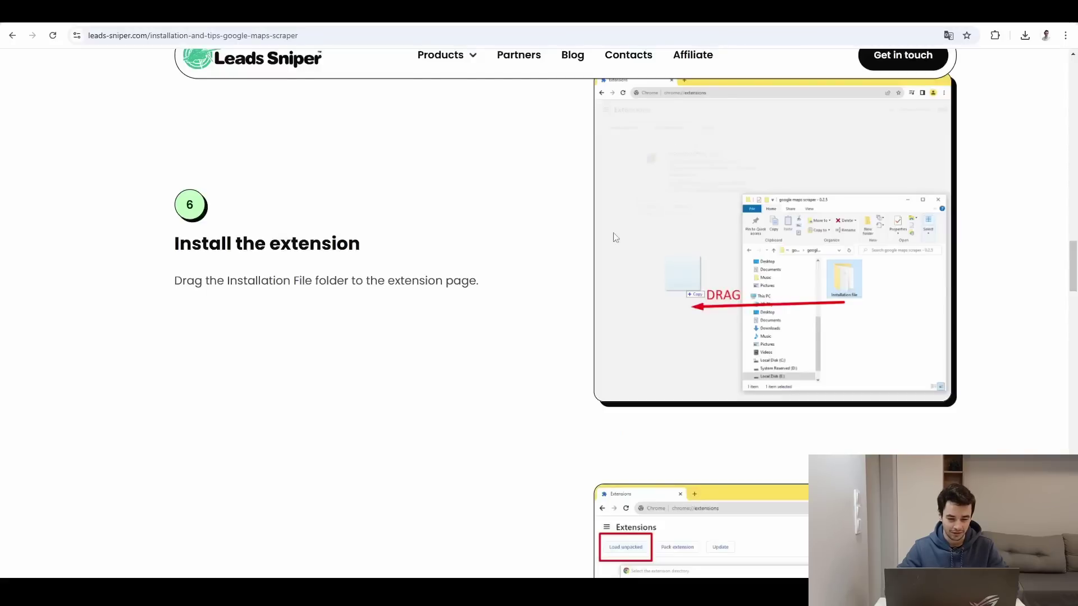
Step: Load the "Installation file" folder from google maps scraper - 3.3.2 as an unpacked extension, following the guide's installation section
{"action": "scroll", "coordinate": [506, 330], "scroll_direction": "down", "scroll_amount": 7}
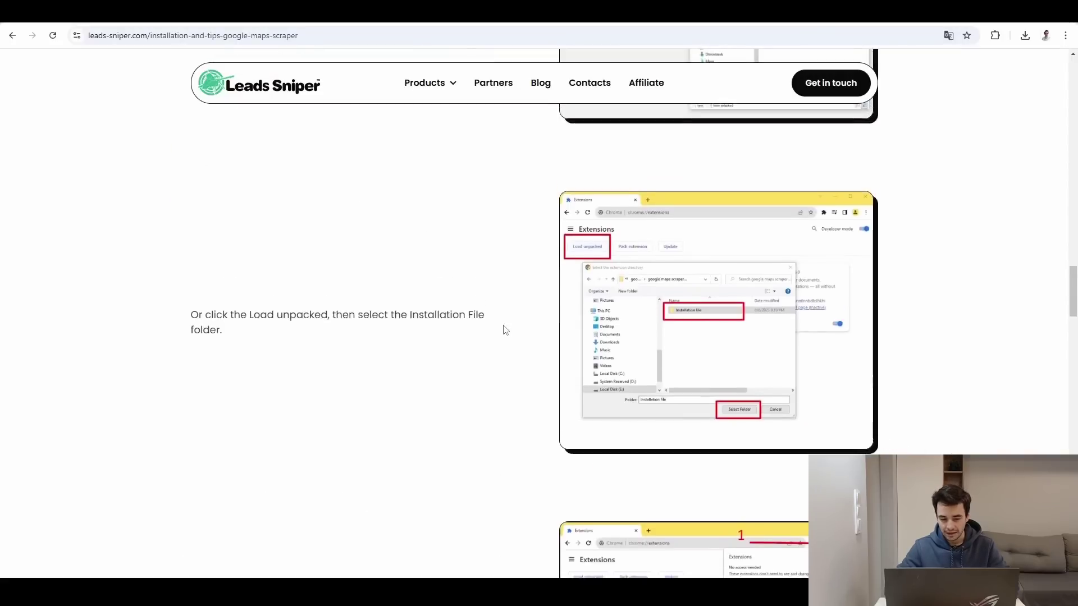
{"action": "scroll", "coordinate": [505, 330], "scroll_direction": "up", "scroll_amount": 1}
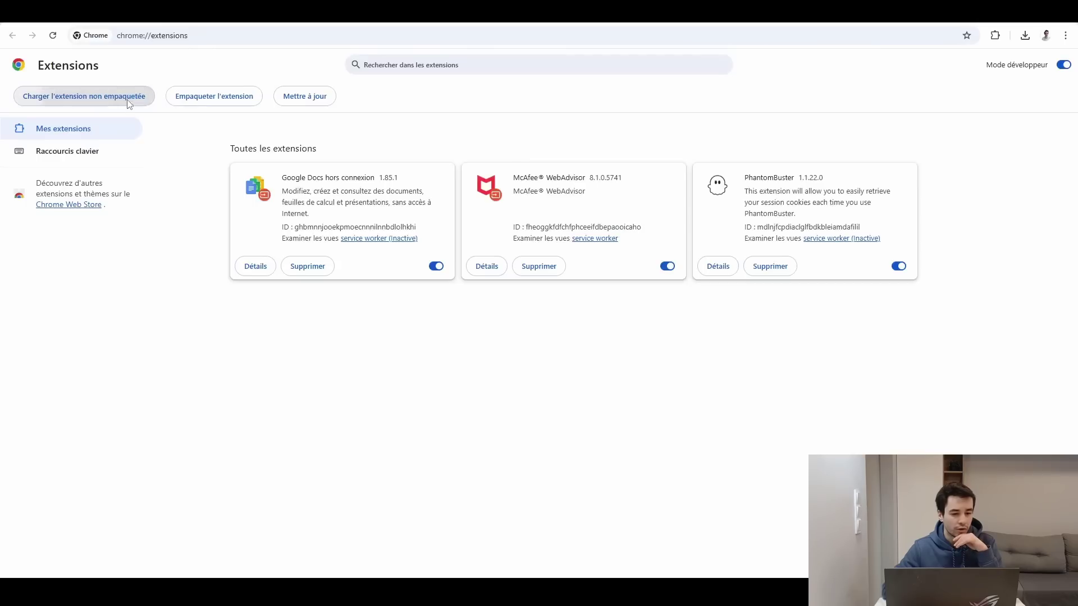
{"action": "left_click", "coordinate": [126, 98]}
{"action": "left_click", "coordinate": [562, 251]}
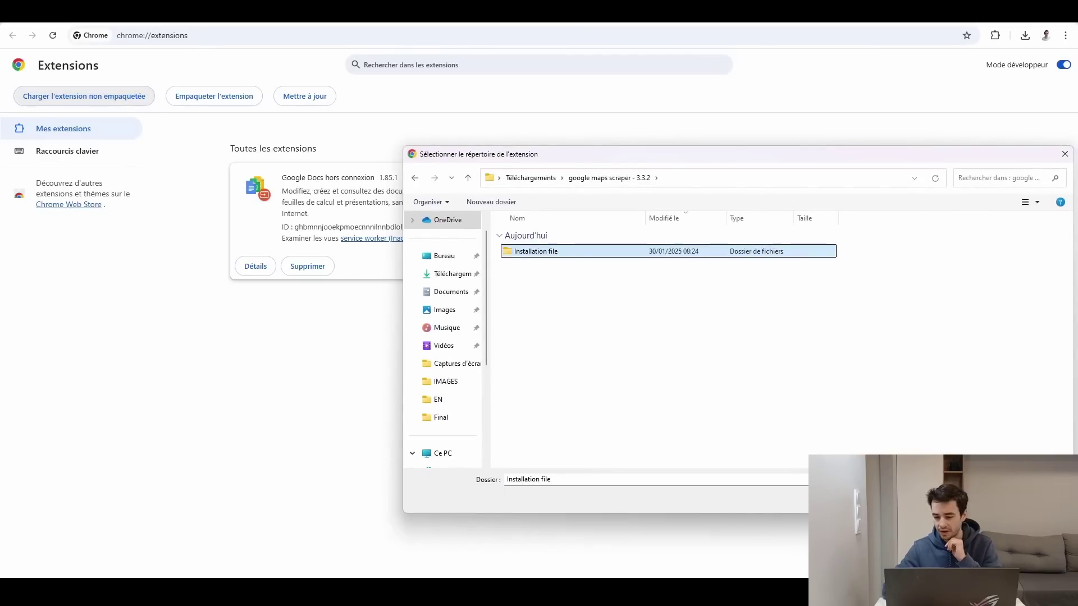
{"action": "left_click", "coordinate": [959, 497]}
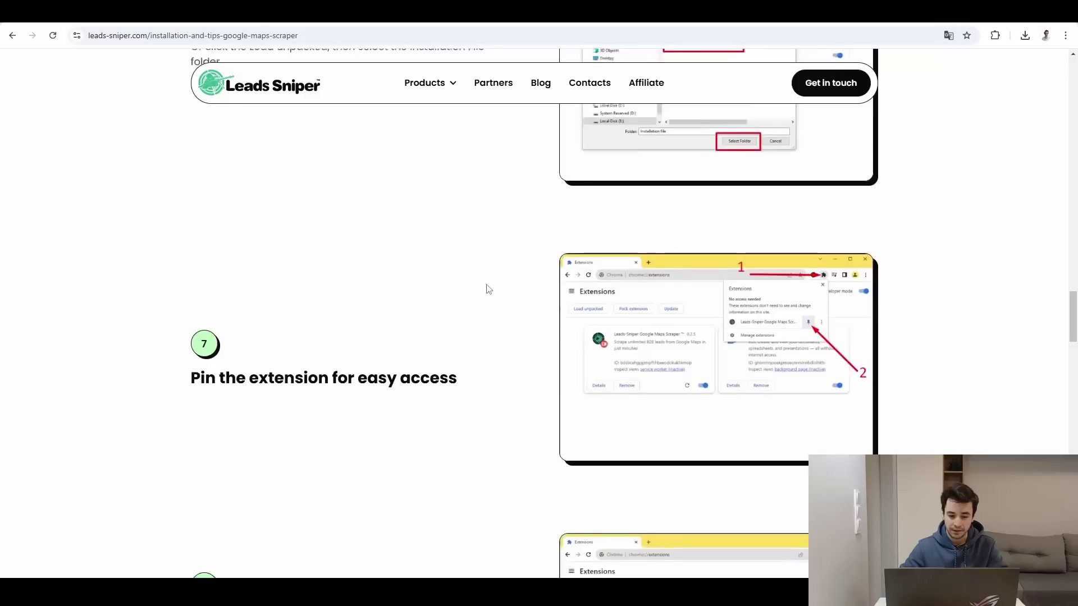
Step: Read the guide's sections on pinning the extension, finishing the installation and unlocking unlimited features
{"action": "scroll", "coordinate": [488, 289], "scroll_direction": "down", "scroll_amount": 1}
{"action": "scroll", "coordinate": [486, 288], "scroll_direction": "down", "scroll_amount": 1}
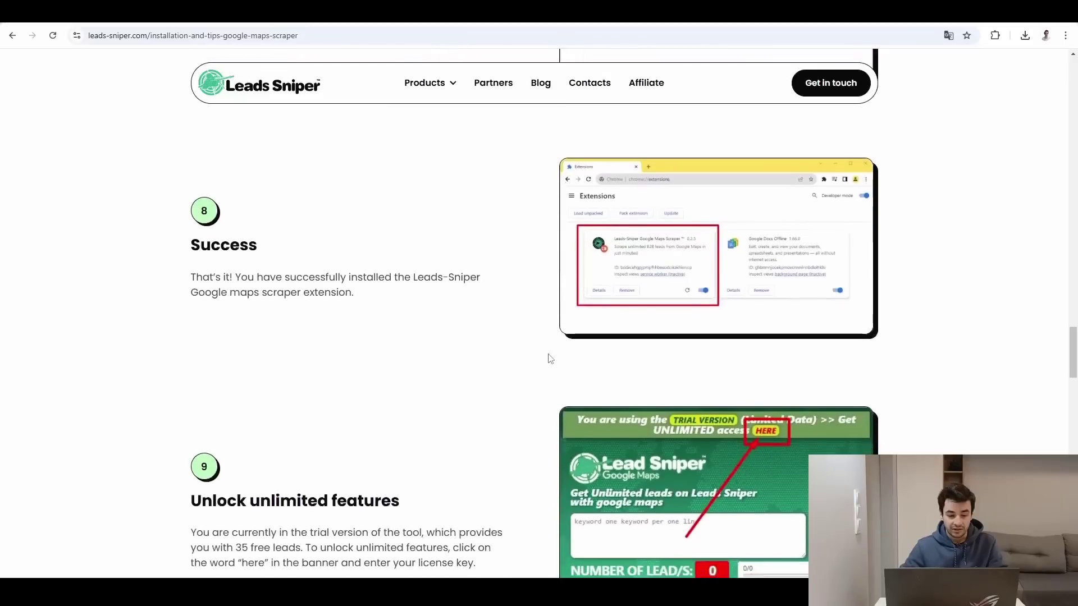
{"action": "scroll", "coordinate": [550, 358], "scroll_direction": "down", "scroll_amount": 1}
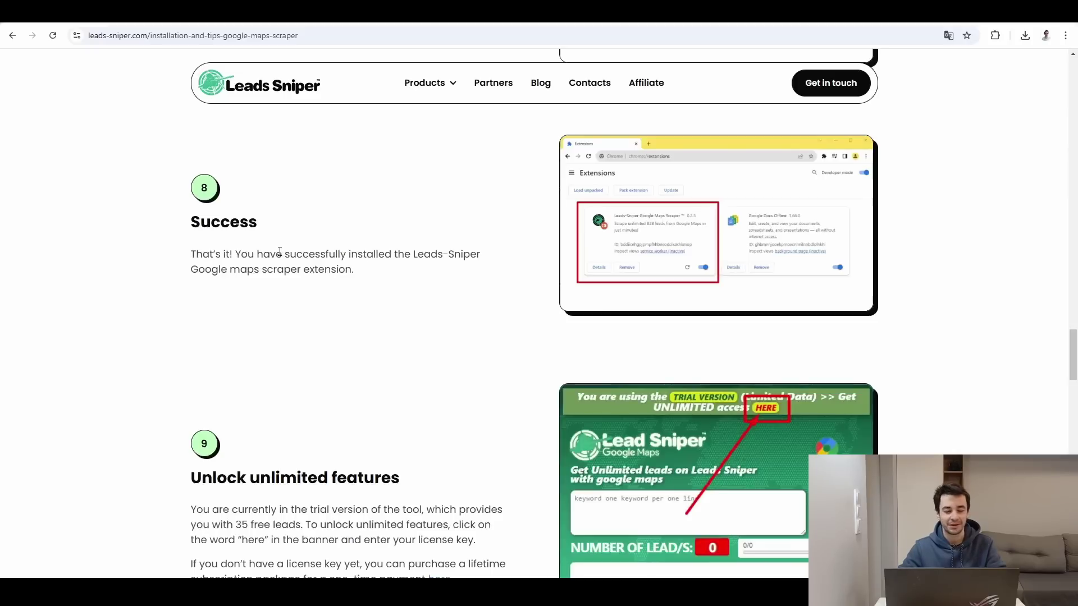
{"action": "scroll", "coordinate": [374, 260], "scroll_direction": "down", "scroll_amount": 3}
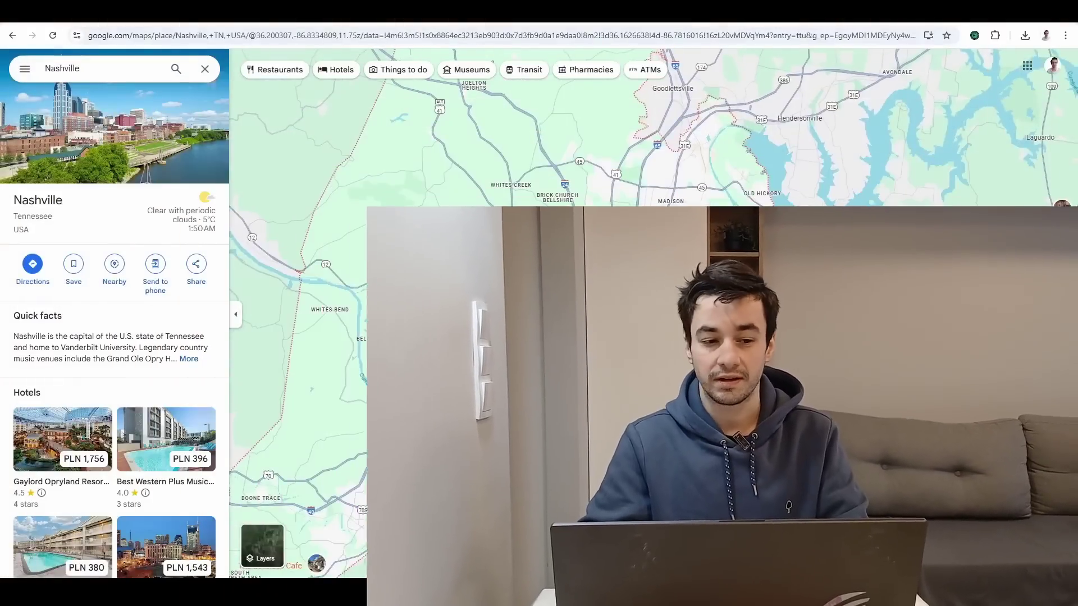
Step: In Google Maps, start a Leads Sniper scrape for the keyword "restaurants near Nashville, TN, USA"
{"action": "left_click", "coordinate": [975, 35]}
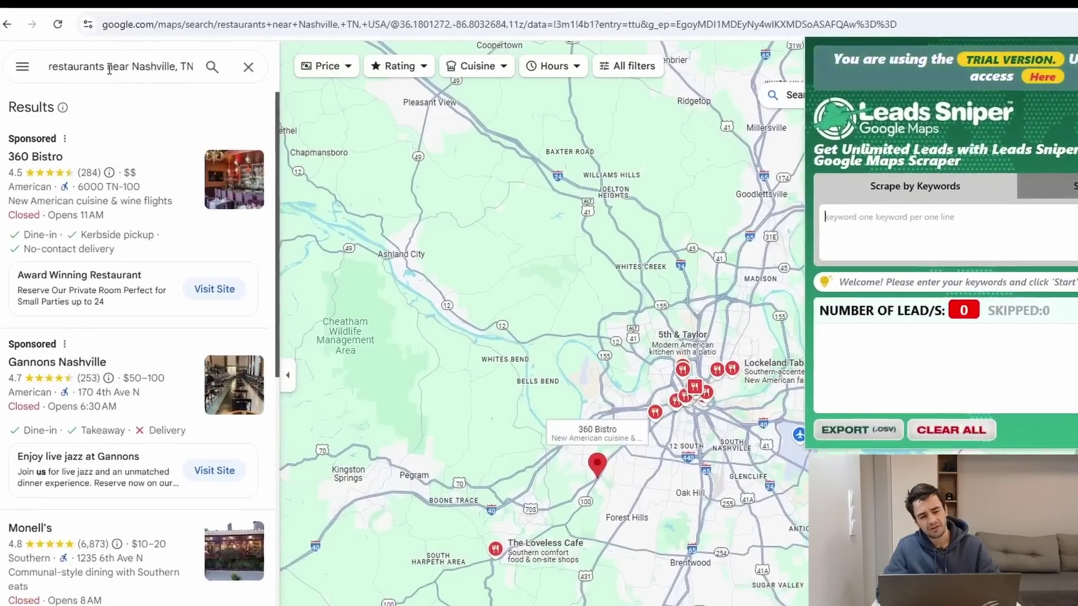
{"action": "left_click", "coordinate": [95, 69]}
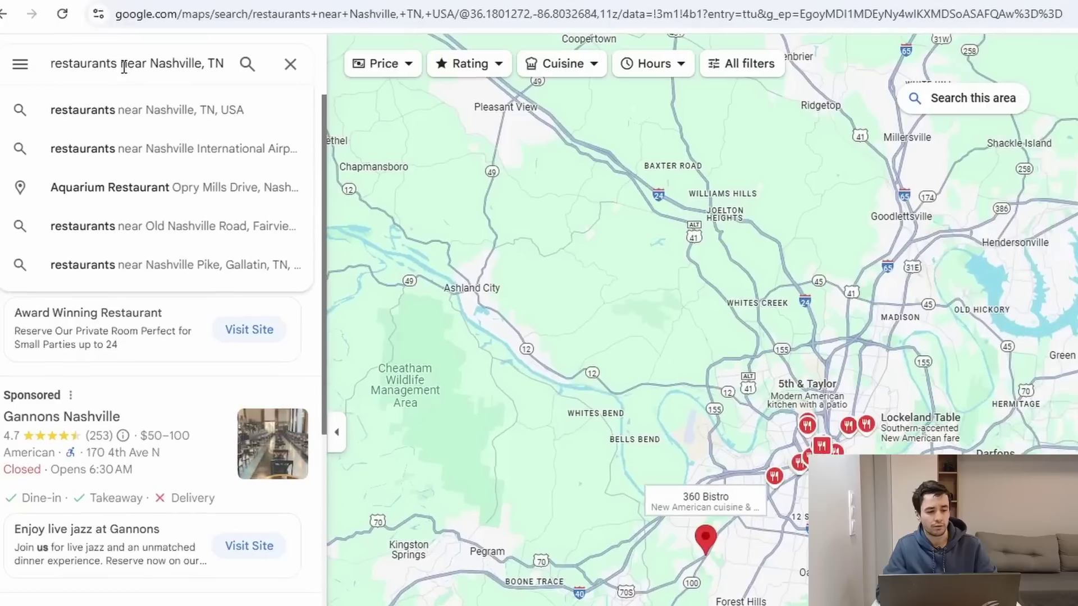
{"action": "key", "text": "ctrl+a"}
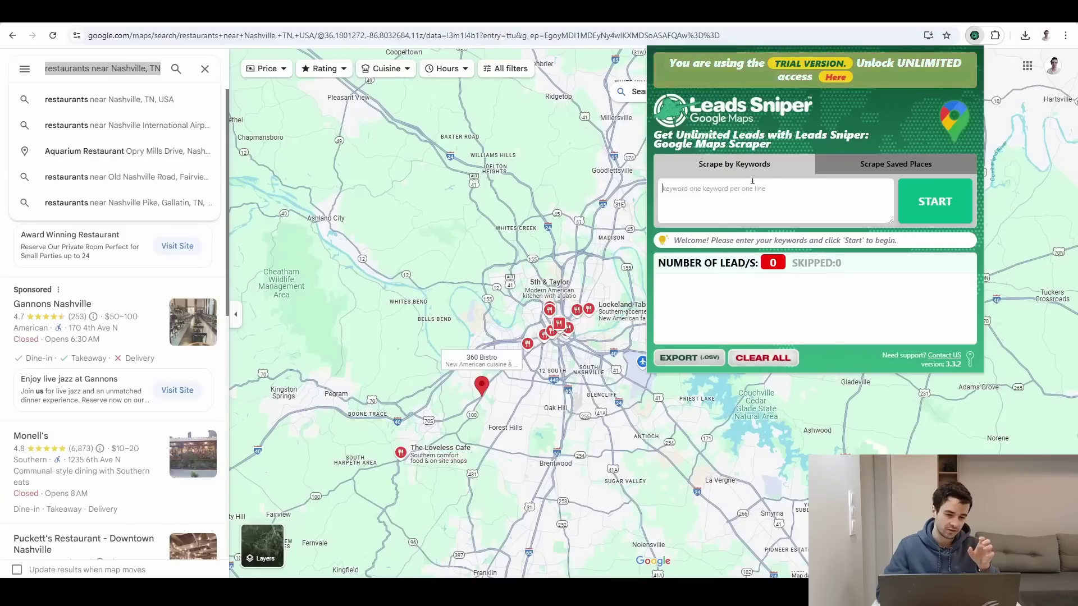
{"action": "left_click", "coordinate": [754, 182]}
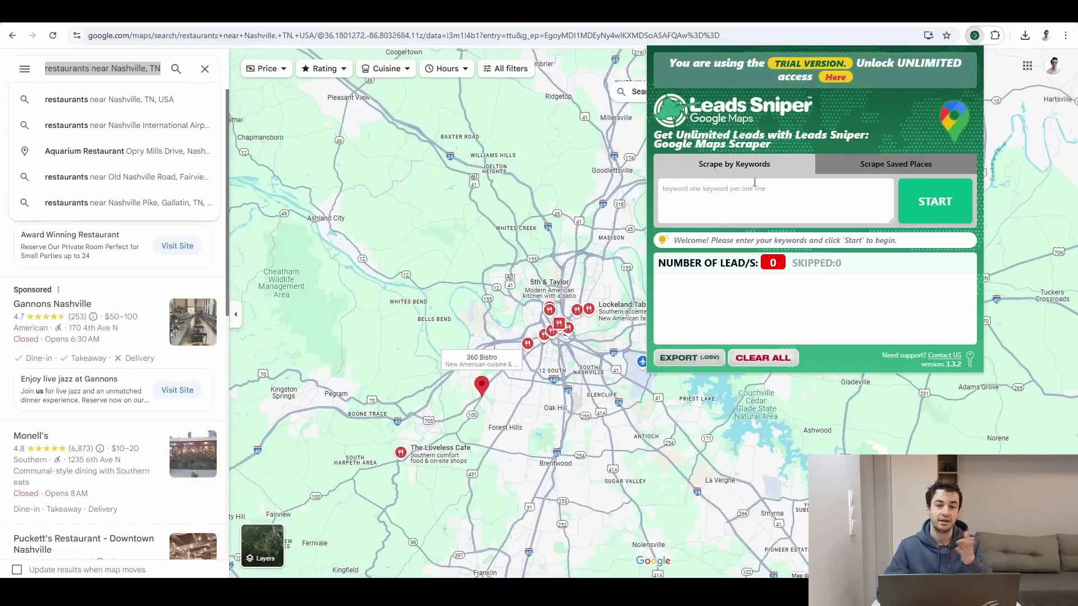
{"action": "type", "text": "restaurants near Nashville, TN, USA"}
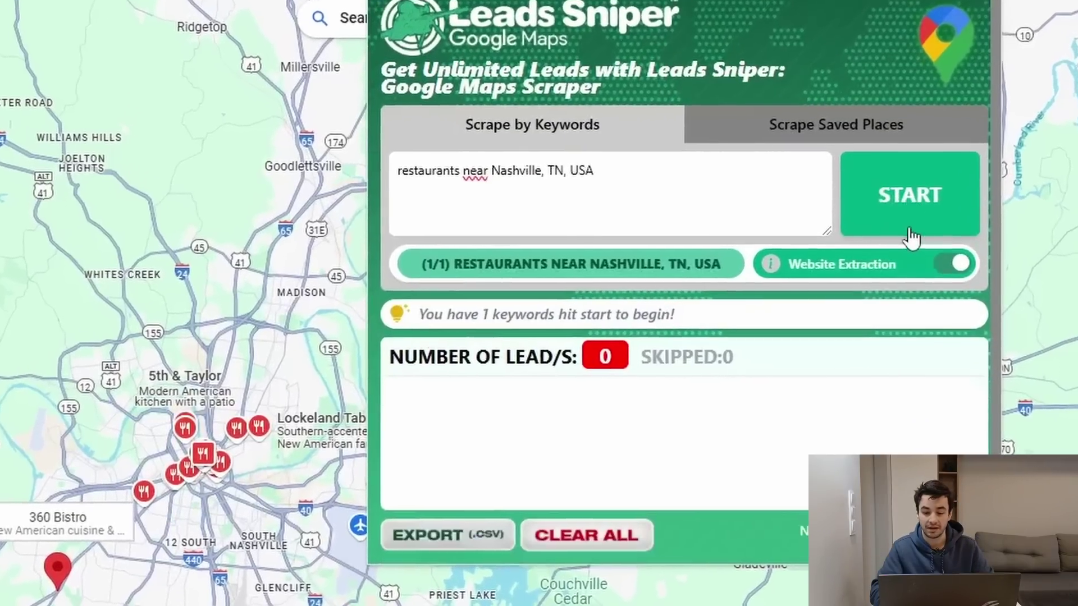
{"action": "left_click", "coordinate": [910, 236]}
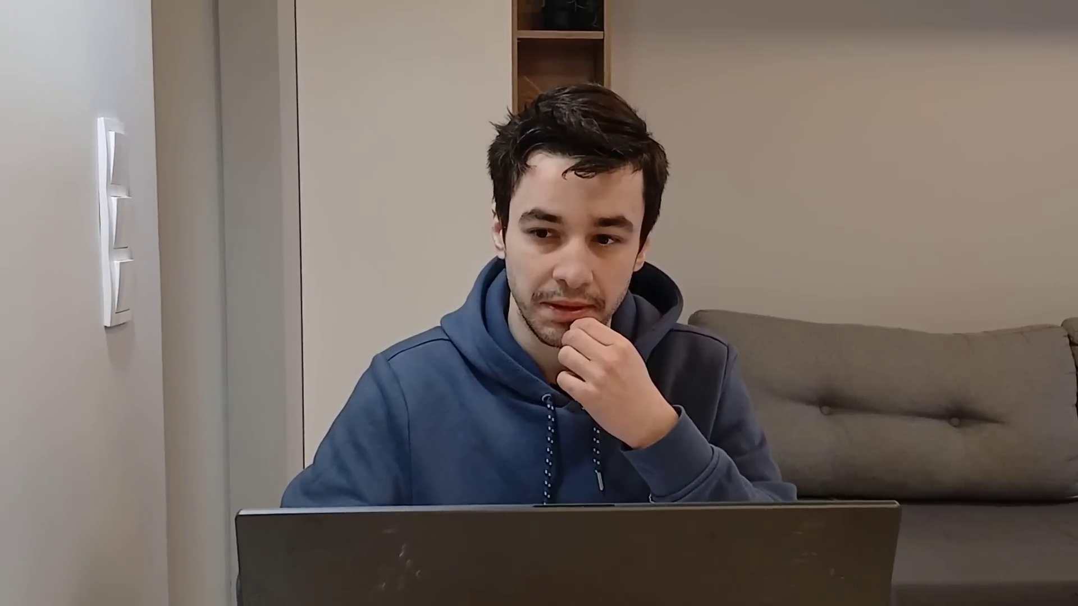
Step: Reopen the scraper, dismiss the free-trial notice and review the list of collected restaurant leads
{"action": "left_click", "coordinate": [974, 36]}
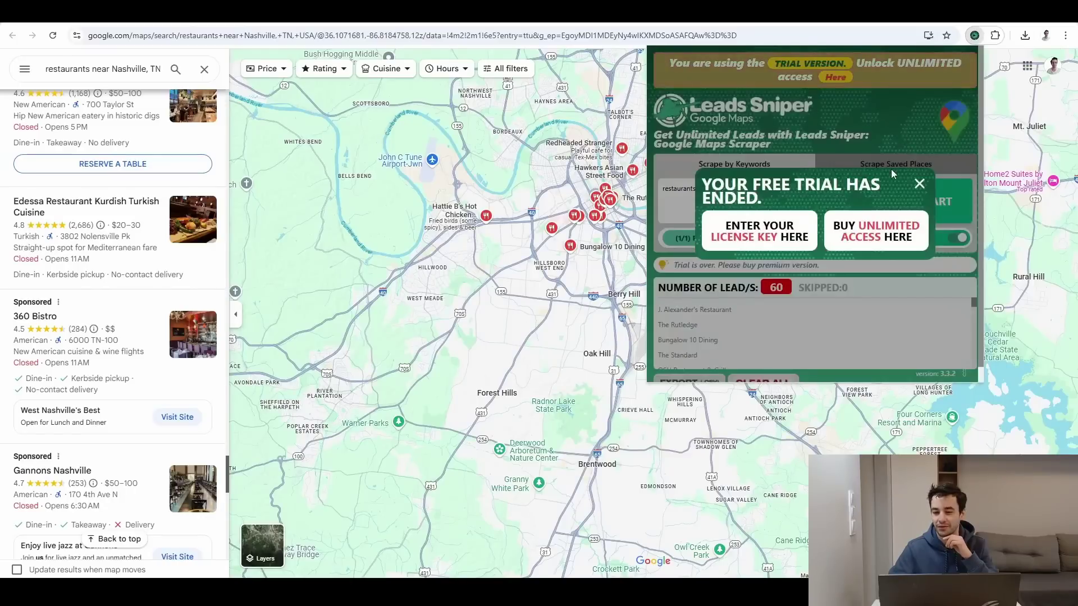
{"action": "left_click", "coordinate": [918, 184]}
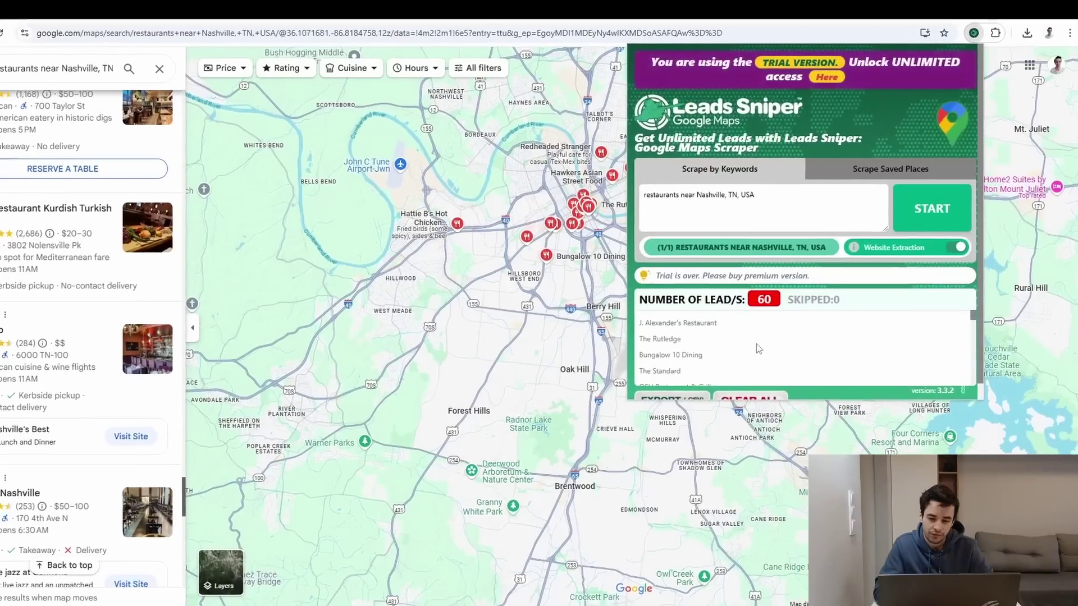
{"action": "scroll", "coordinate": [756, 343], "scroll_direction": "down", "scroll_amount": 5}
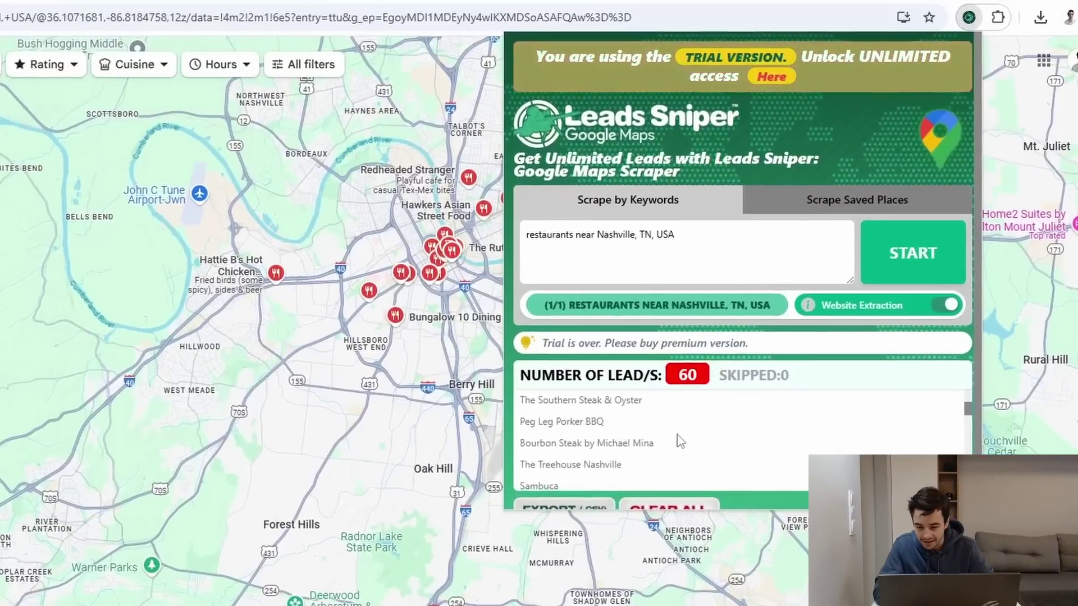
{"action": "scroll", "coordinate": [680, 441], "scroll_direction": "down", "scroll_amount": 5}
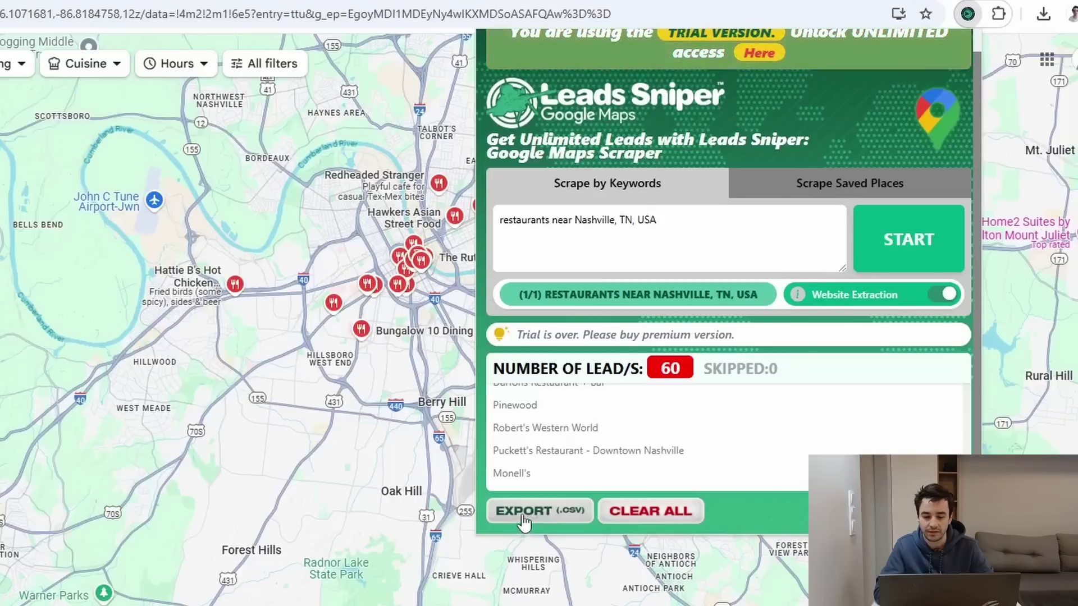
Step: Export the collected restaurant leads from the Leads Sniper scraper as a CSV file
{"action": "left_click", "coordinate": [524, 521]}
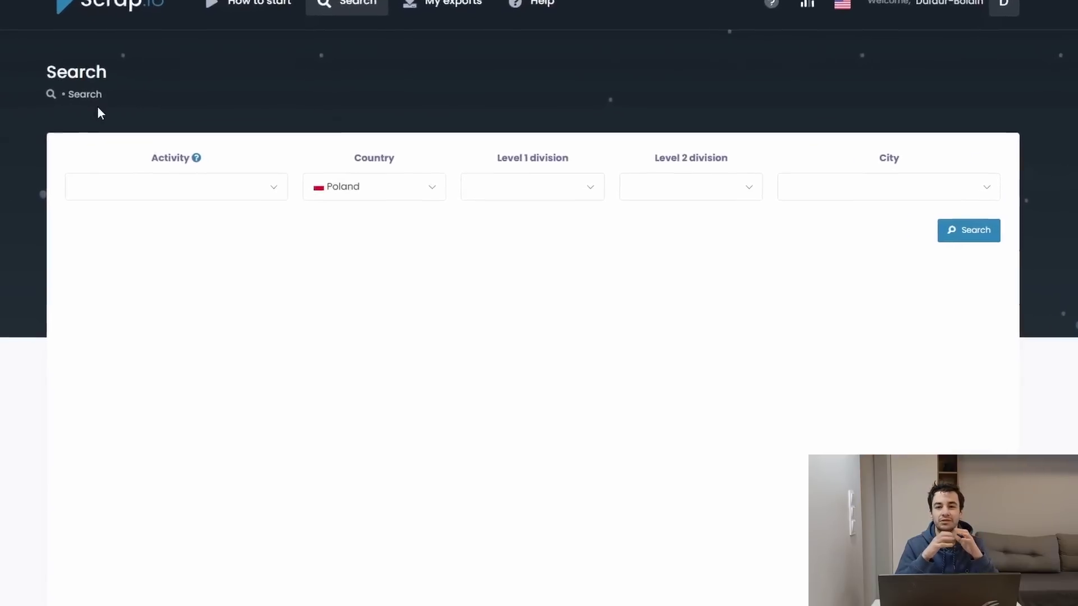
Step: Switch to Scrap.io and set the search activity to Restaurant and the country to United States
{"action": "left_click", "coordinate": [163, 183]}
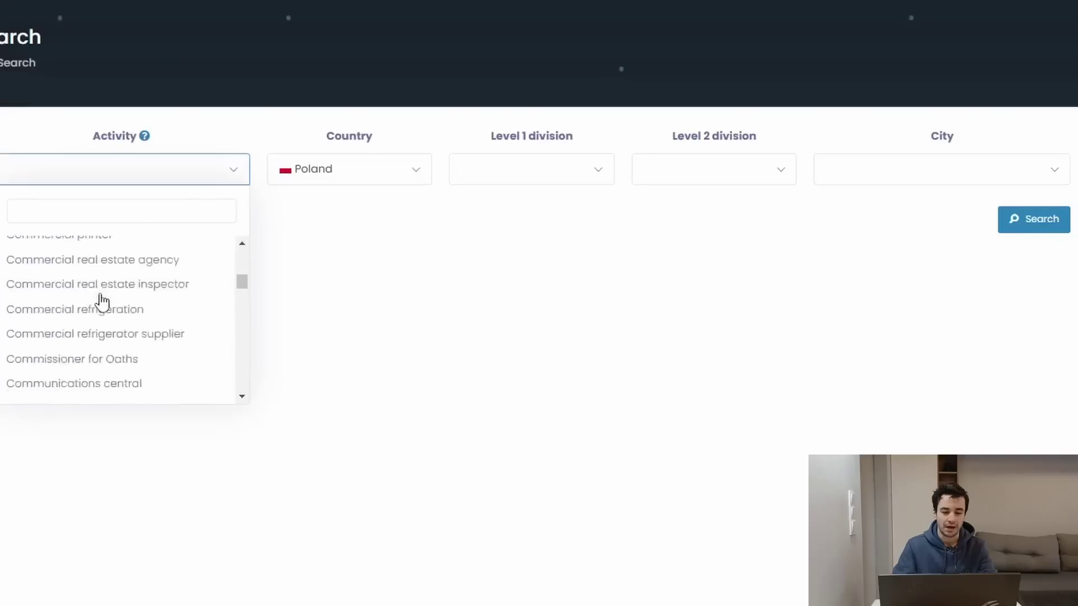
{"action": "scroll", "coordinate": [96, 300], "scroll_direction": "down", "scroll_amount": 20}
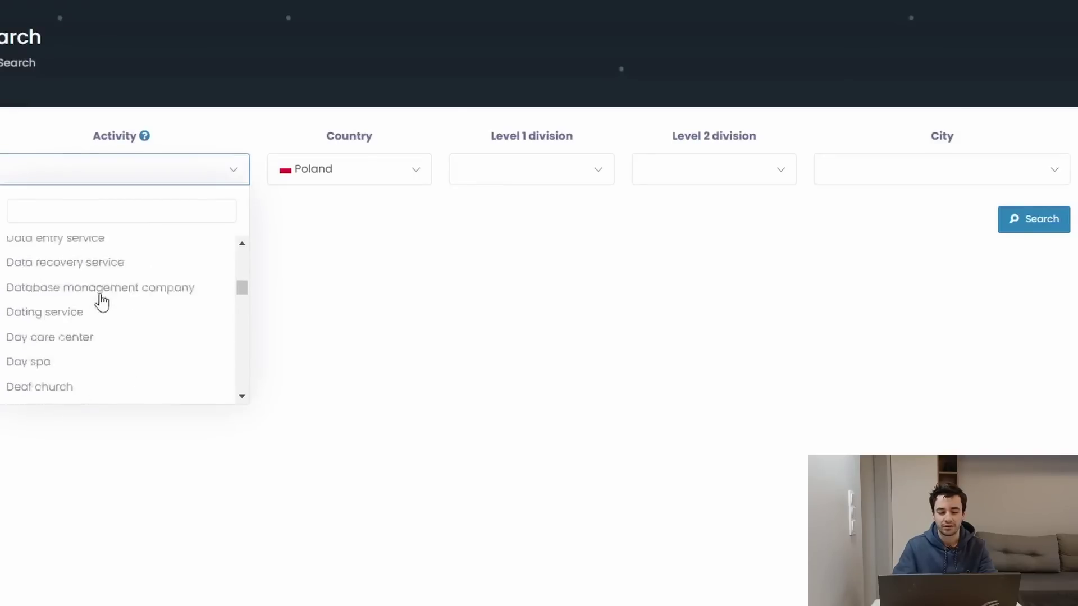
{"action": "scroll", "coordinate": [101, 303], "scroll_direction": "down", "scroll_amount": 15}
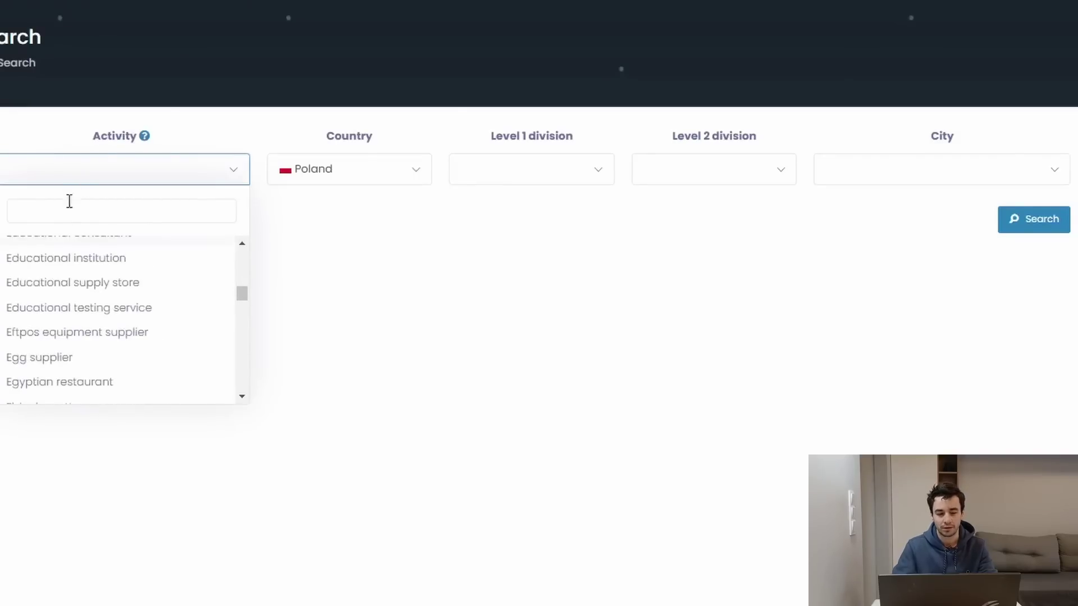
{"action": "type", "text": "rant"}
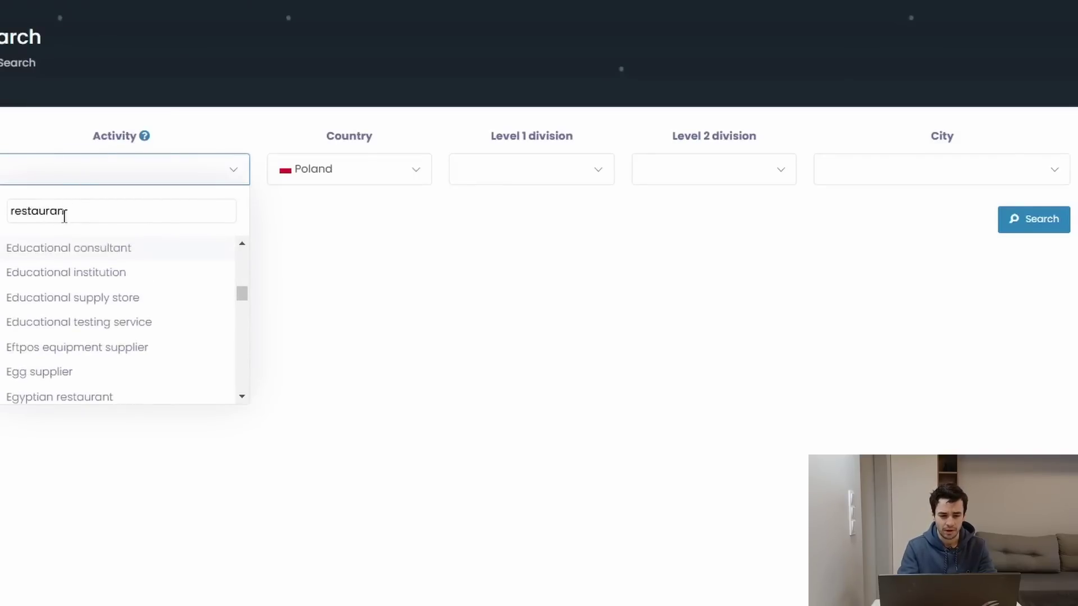
{"action": "left_click", "coordinate": [74, 328]}
{"action": "left_click", "coordinate": [349, 172]}
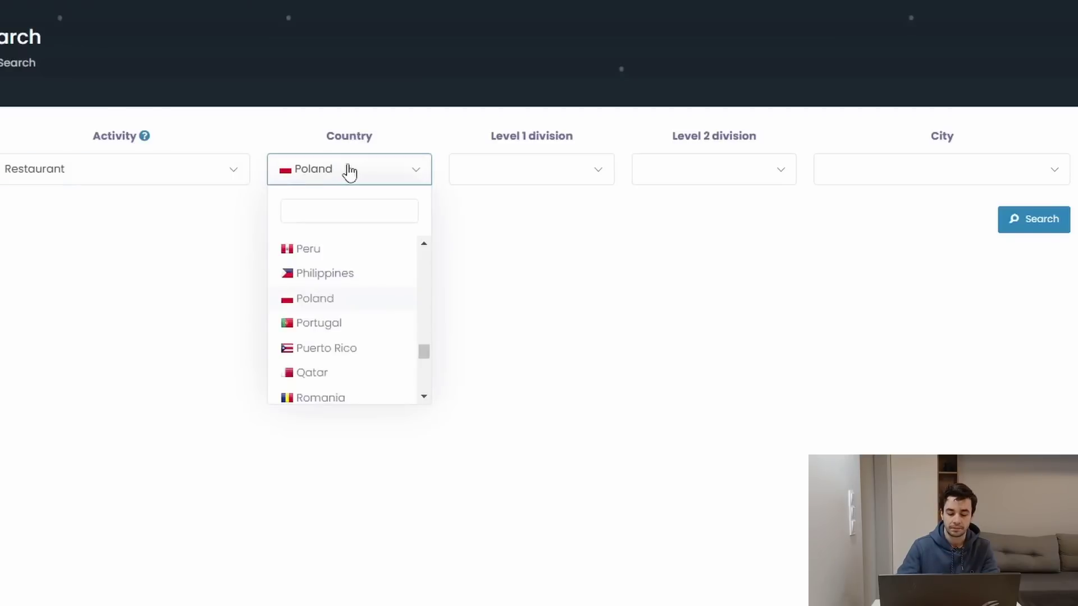
{"action": "type", "text": "unite"}
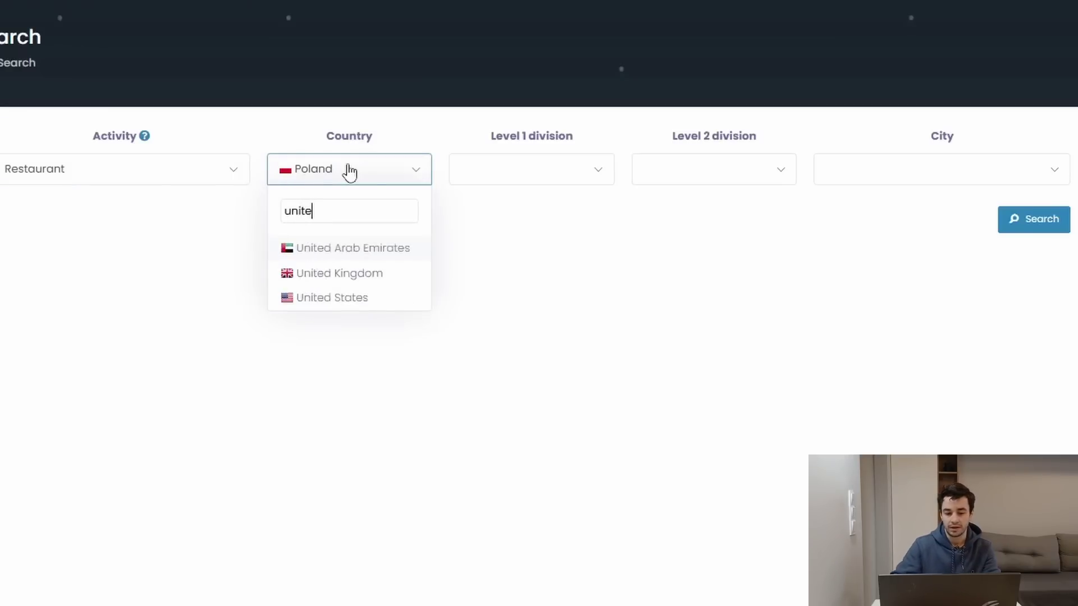
{"action": "left_click", "coordinate": [339, 297]}
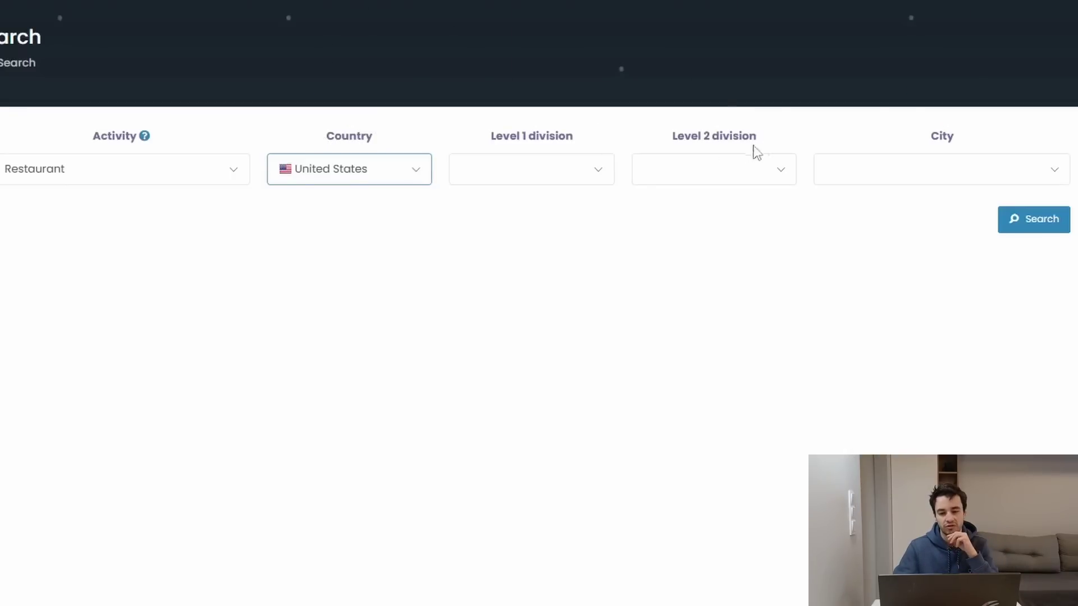
Step: Browse the available cities, states and counties, and set the level 1 division to Tennessee
{"action": "left_click", "coordinate": [909, 171]}
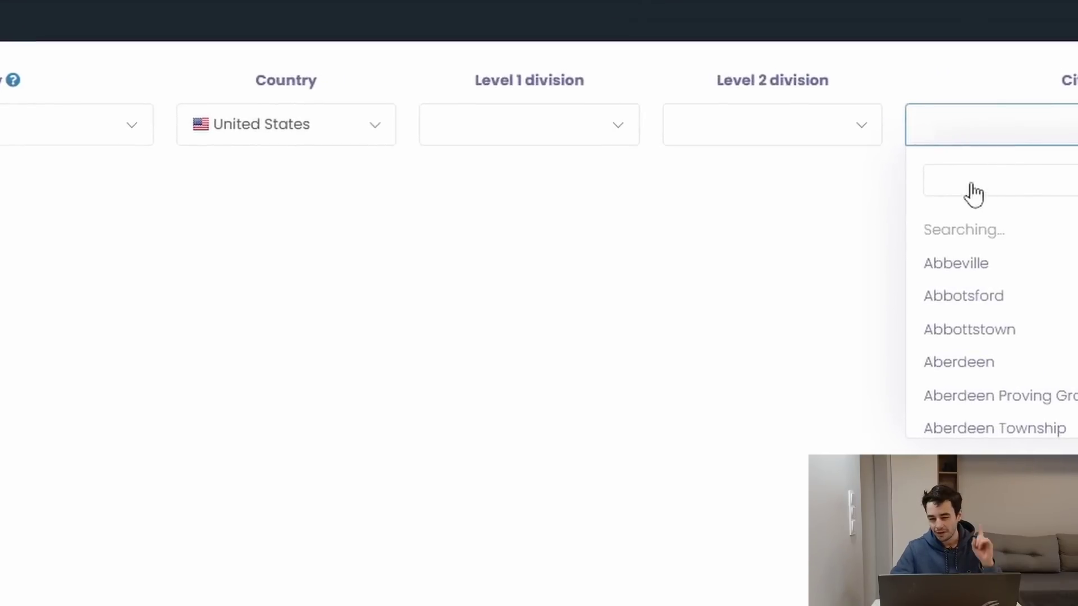
{"action": "left_click", "coordinate": [556, 126]}
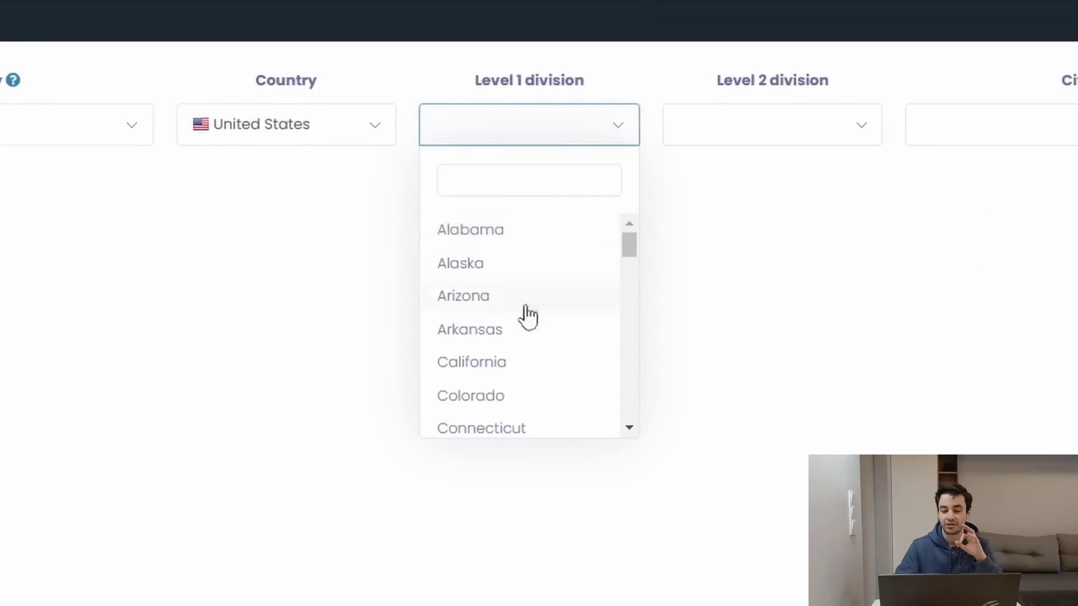
{"action": "scroll", "coordinate": [527, 317], "scroll_direction": "down", "scroll_amount": 15}
{"action": "left_click", "coordinate": [801, 120]}
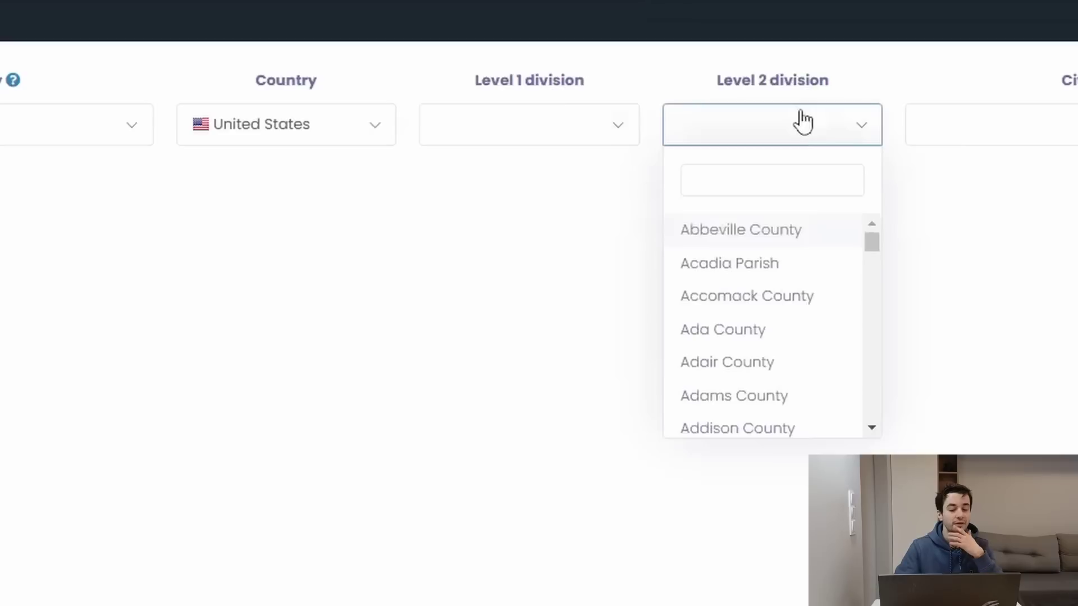
{"action": "scroll", "coordinate": [794, 315], "scroll_direction": "down", "scroll_amount": 12}
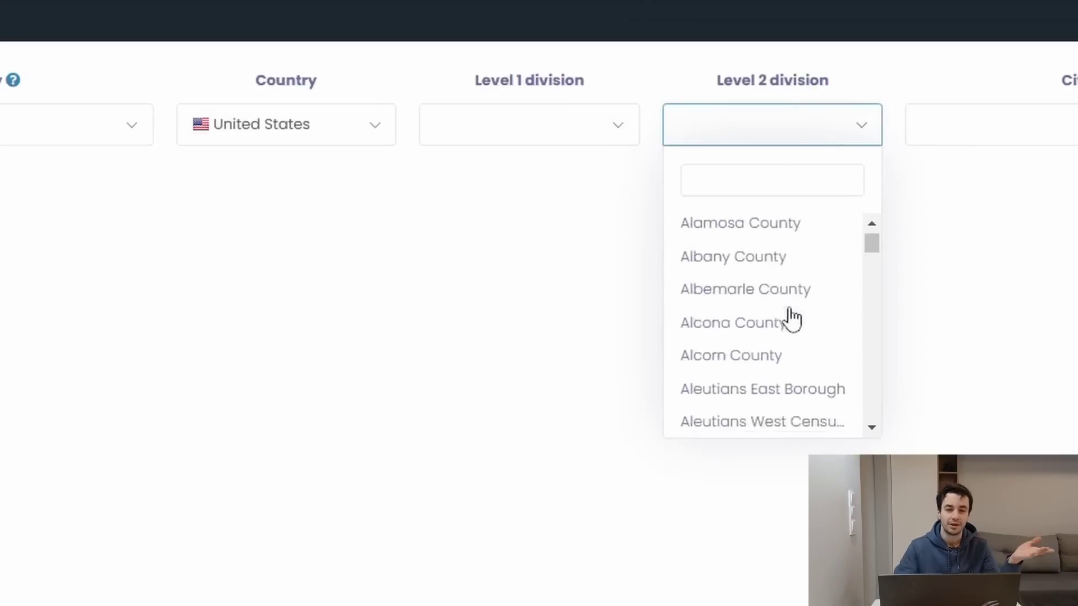
{"action": "left_click", "coordinate": [472, 125]}
{"action": "type", "text": "tennes"}
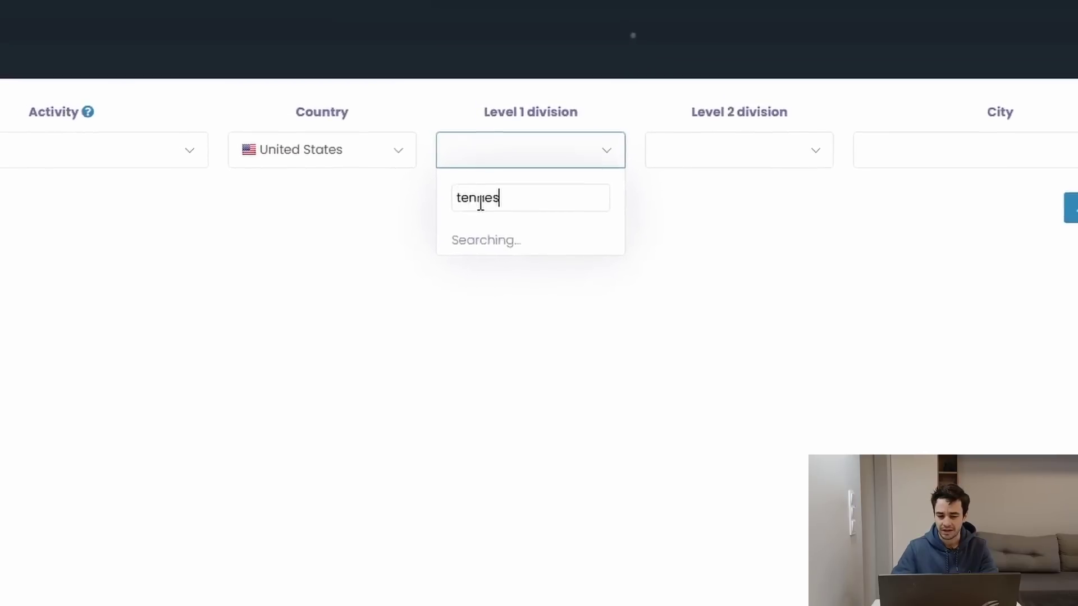
{"action": "left_click", "coordinate": [547, 245]}
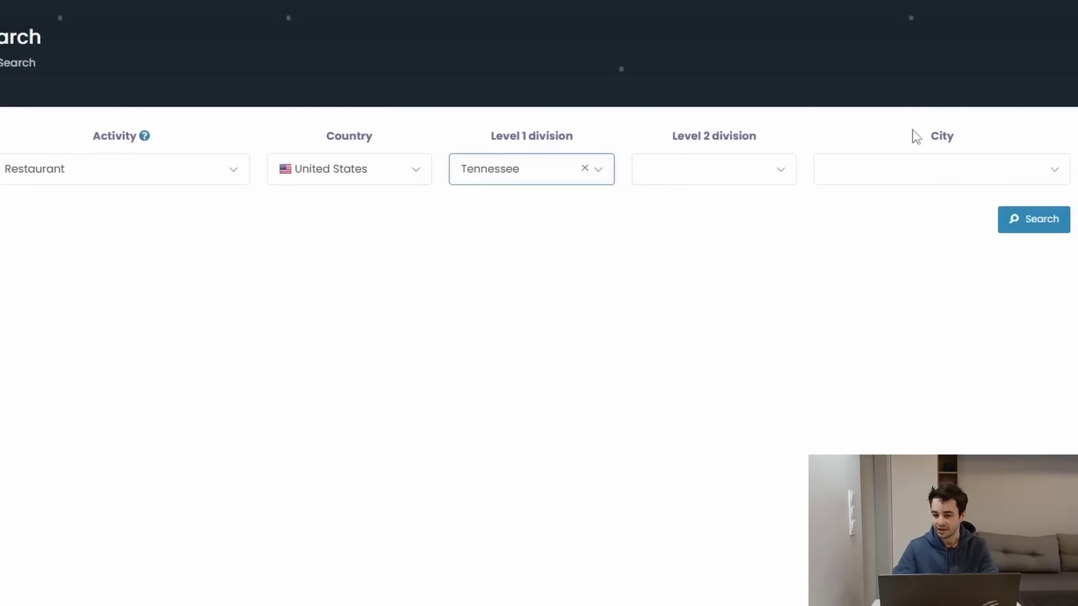
Step: Set the city to Nashville and run the restaurant search
{"action": "left_click", "coordinate": [917, 180]}
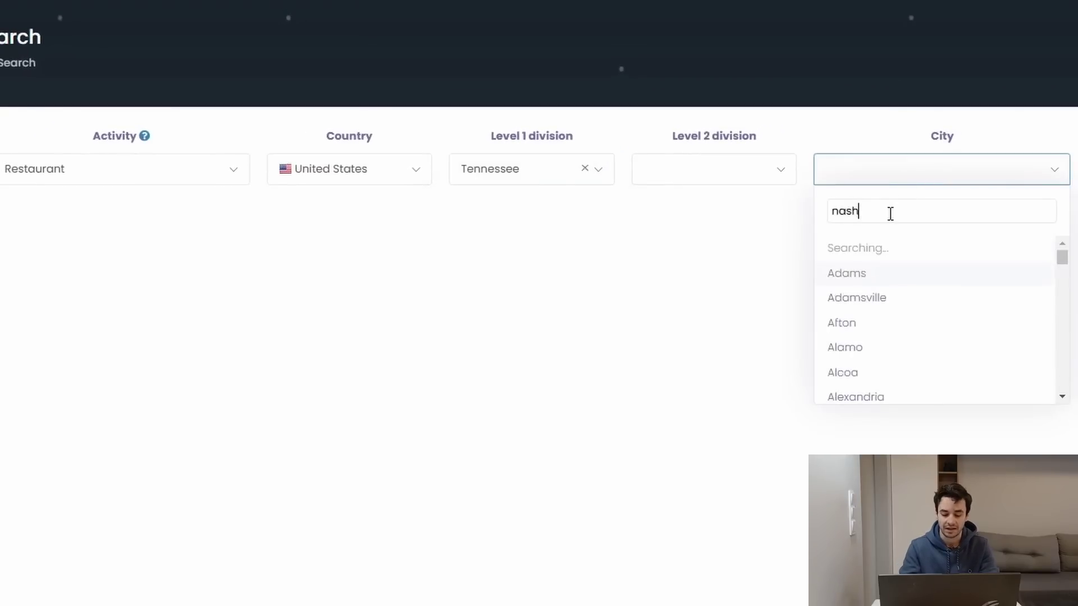
{"action": "left_click", "coordinate": [853, 249]}
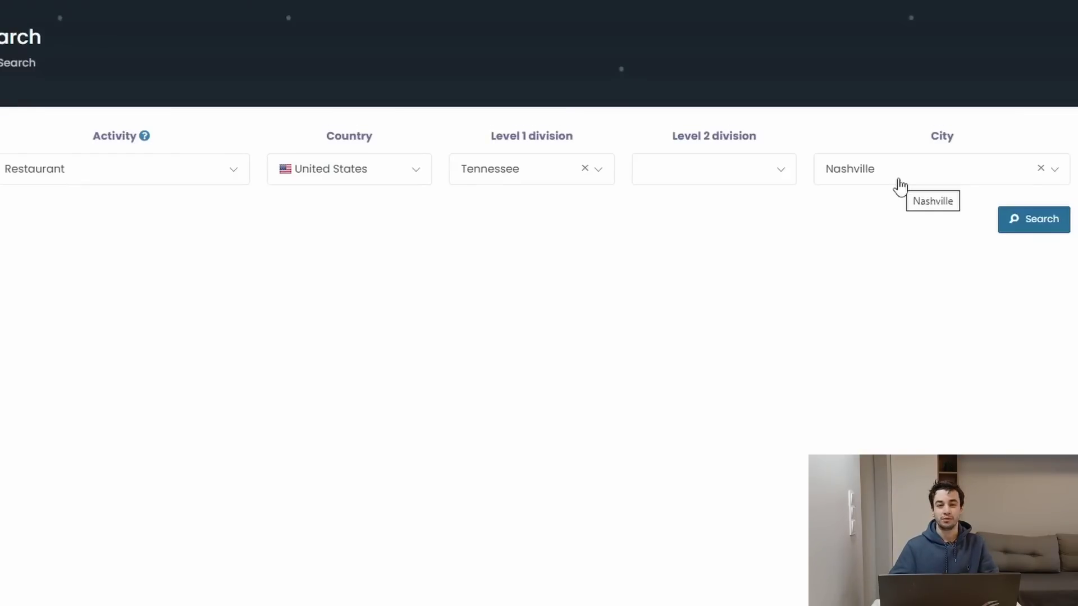
{"action": "left_click", "coordinate": [1046, 227]}
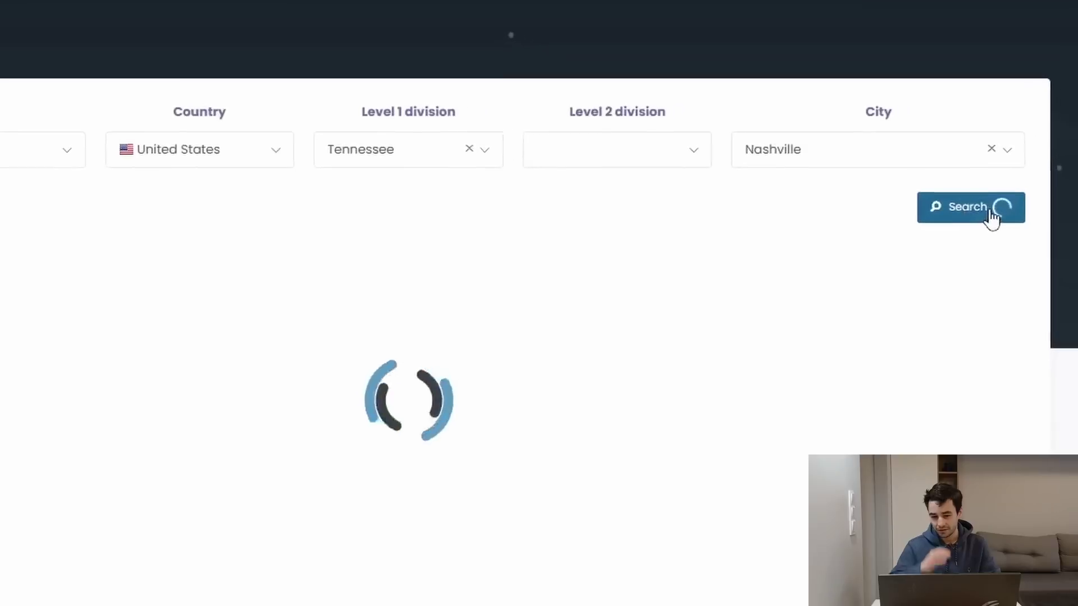
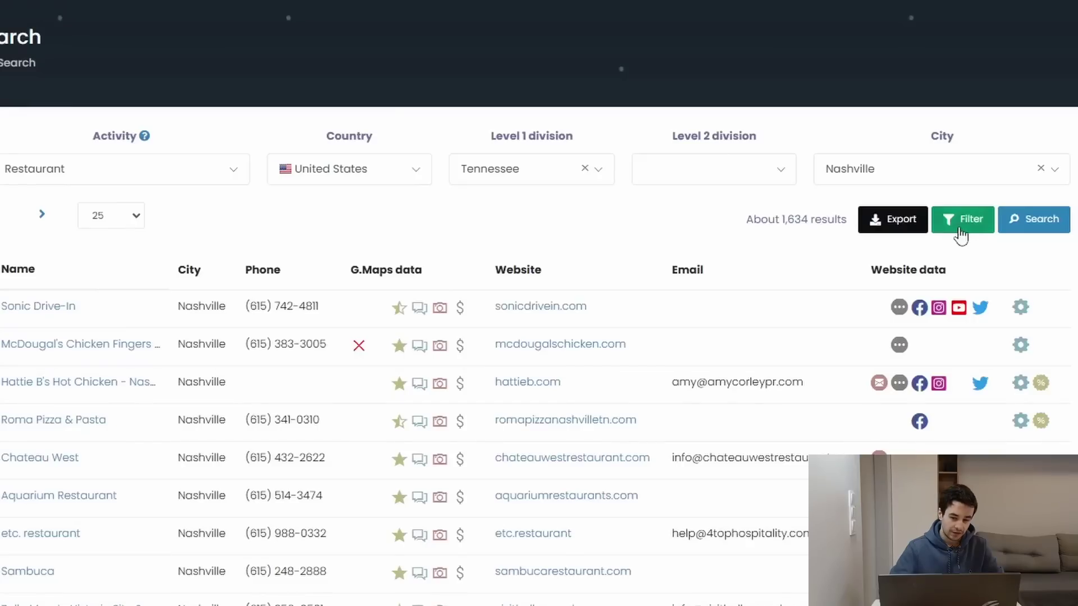
Step: Filter the results to places not permanently closed, with an email present and a minimum rating of 3, and review the filtered list
{"action": "scroll", "coordinate": [650, 152], "scroll_direction": "down", "scroll_amount": 1}
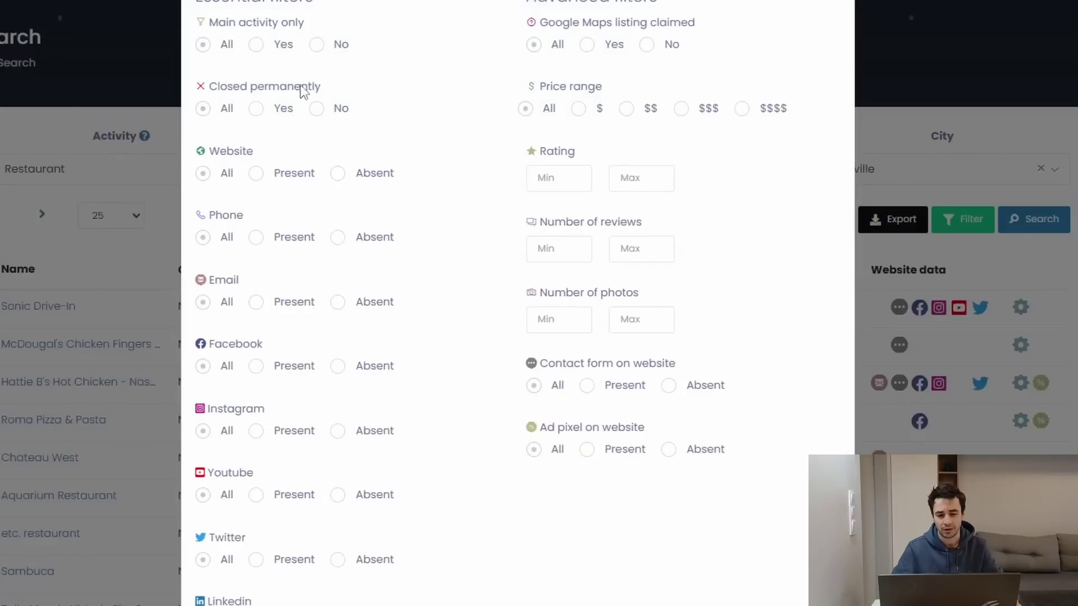
{"action": "left_click", "coordinate": [316, 108]}
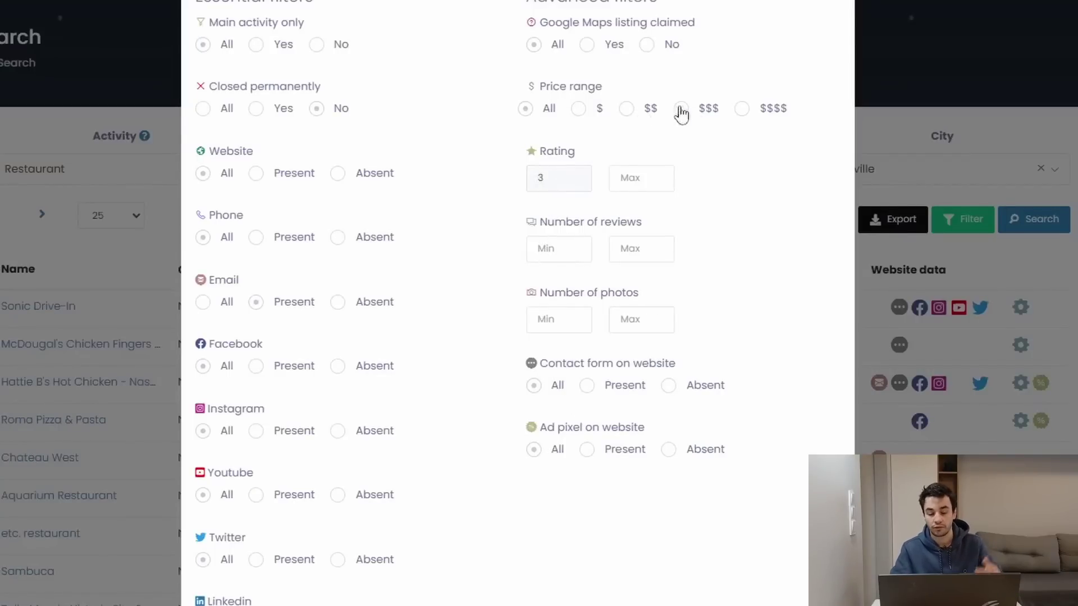
{"action": "key", "text": "Return"}
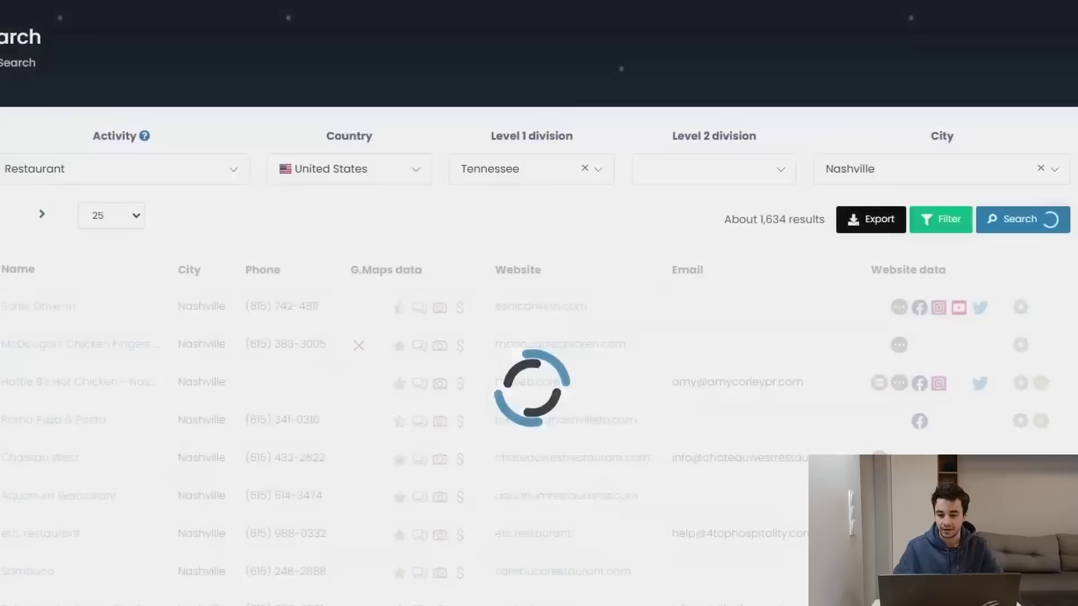
{"action": "scroll", "coordinate": [901, 299], "scroll_direction": "down", "scroll_amount": 10}
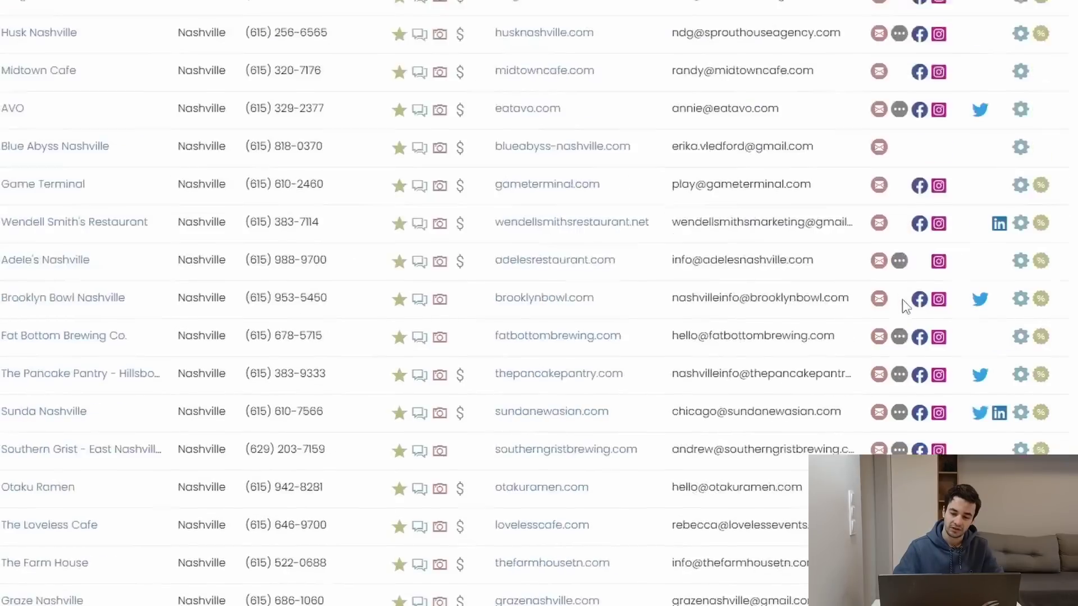
{"action": "scroll", "coordinate": [902, 299], "scroll_direction": "up", "scroll_amount": 7}
{"action": "scroll", "coordinate": [902, 299], "scroll_direction": "up", "scroll_amount": 5}
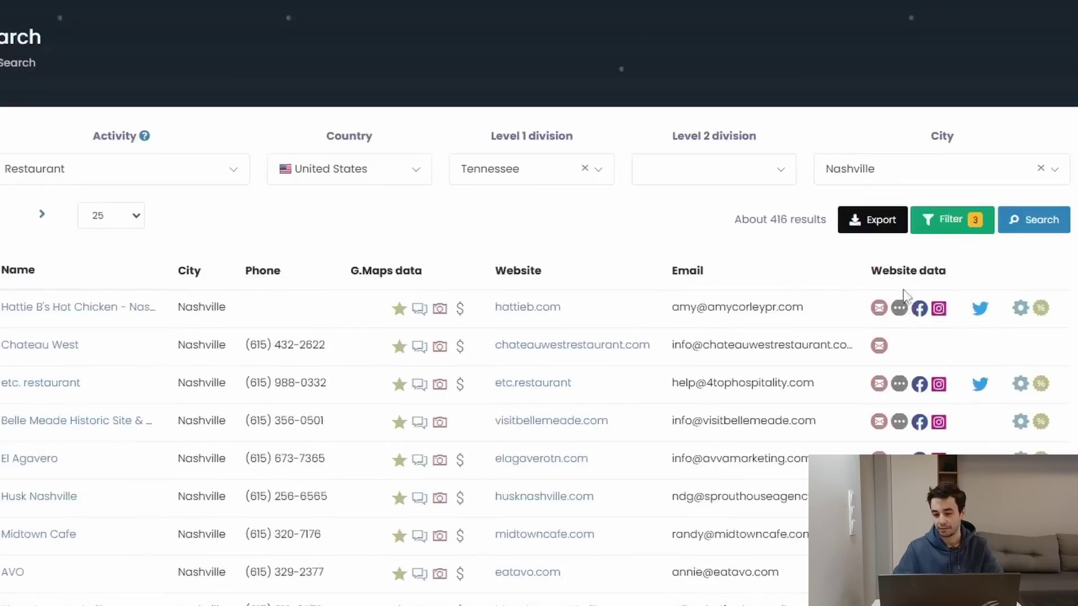
Step: Export the filtered results under the name "restaurant - 3/5 - nashville" with an exported lines limit and all columns included
{"action": "left_click", "coordinate": [865, 216]}
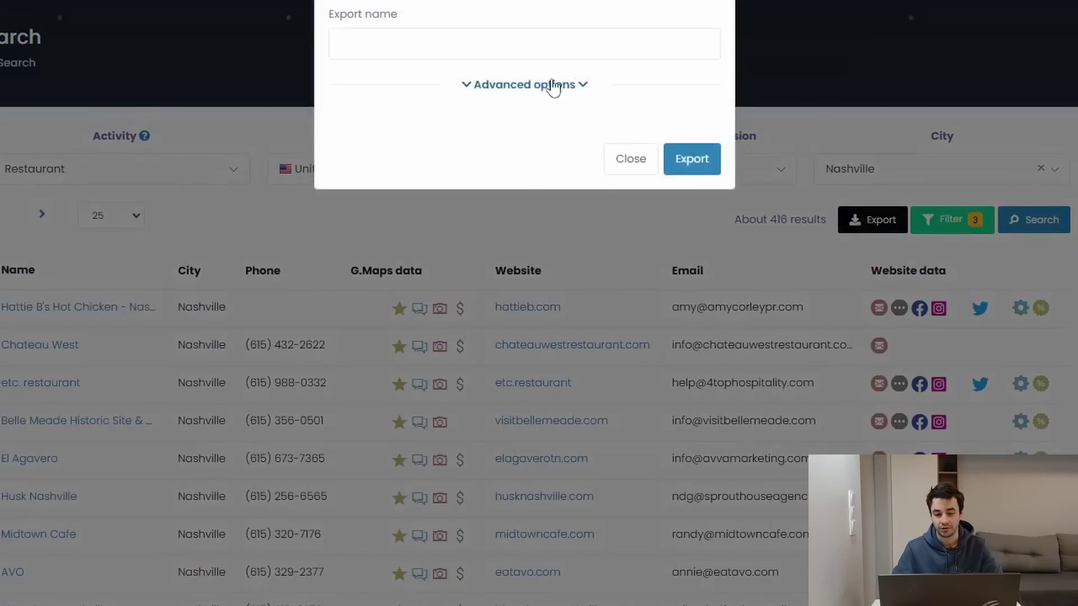
{"action": "left_click", "coordinate": [404, 45]}
{"action": "type", "text": "restaurant - 3/5 - nashville"}
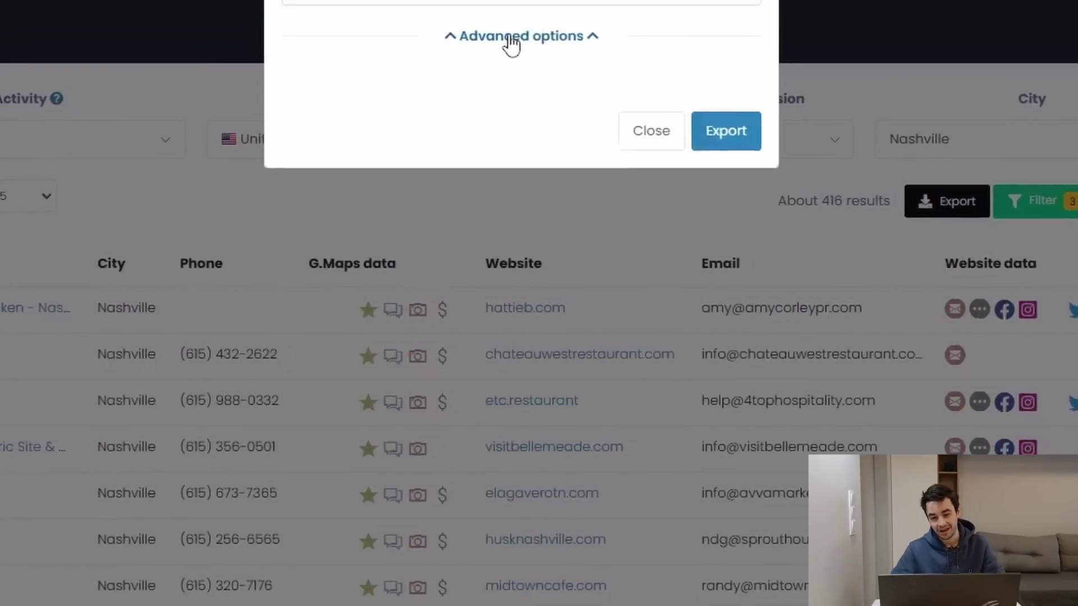
{"action": "left_click", "coordinate": [512, 45]}
{"action": "left_click", "coordinate": [618, 129]}
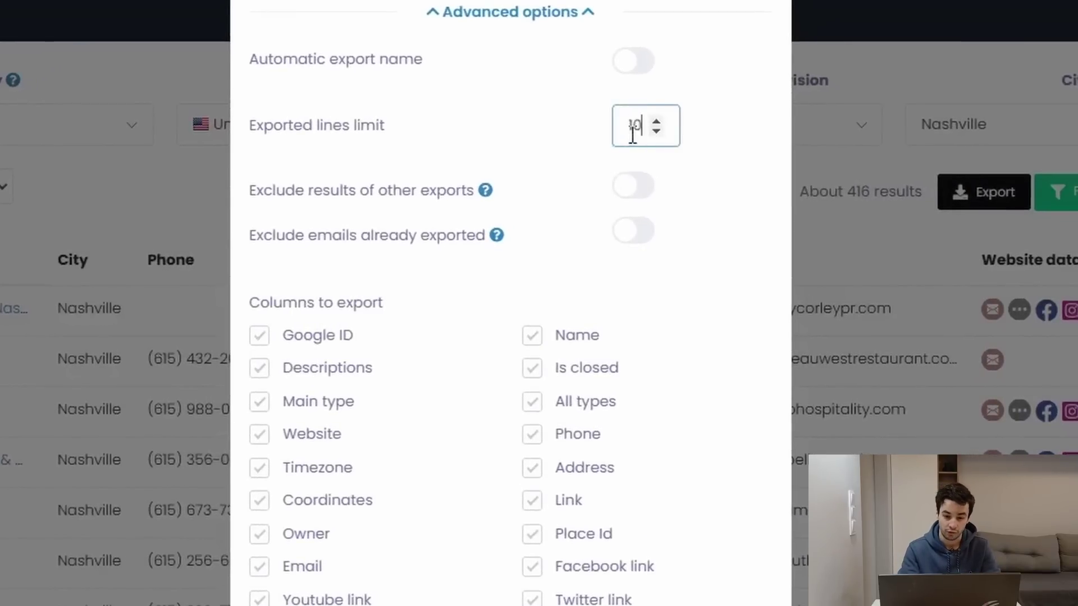
{"action": "scroll", "coordinate": [706, 237], "scroll_direction": "down", "scroll_amount": 5}
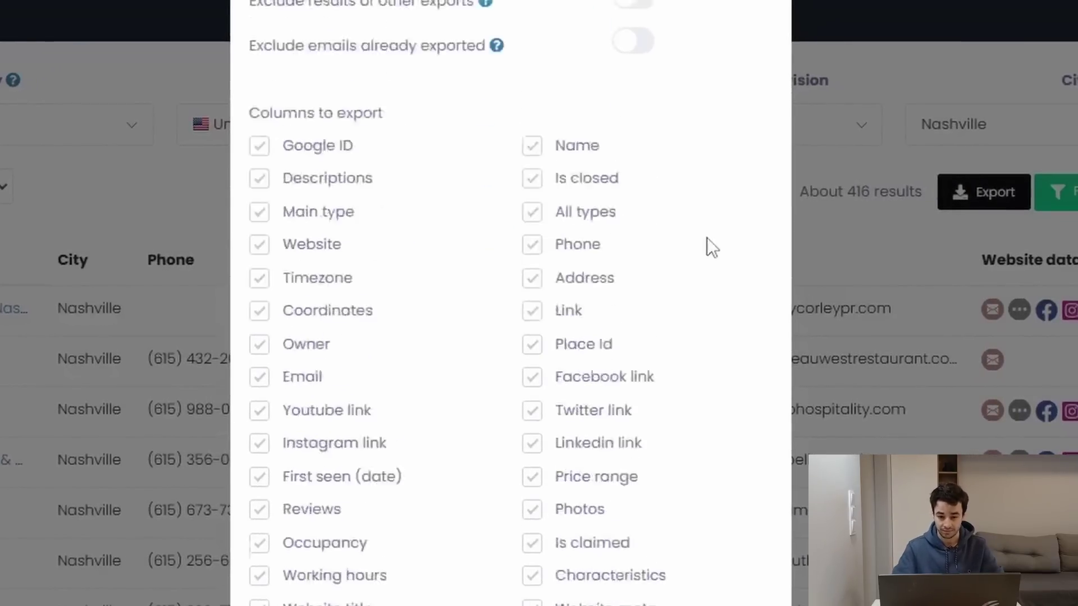
{"action": "left_click", "coordinate": [682, 587]}
{"action": "right_click", "coordinate": [710, 344]}
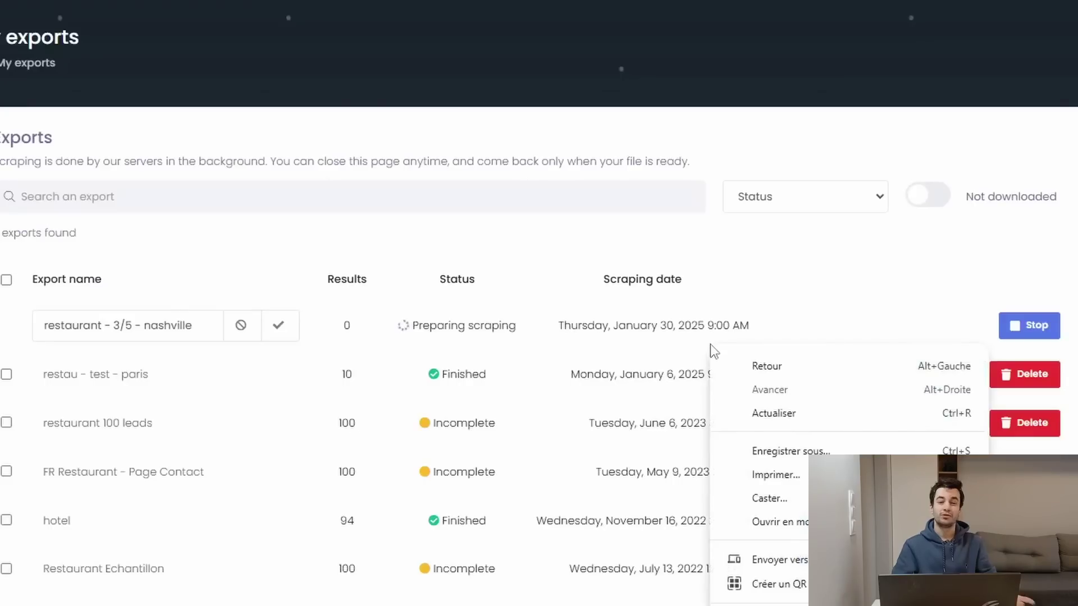
{"action": "left_click", "coordinate": [673, 308]}
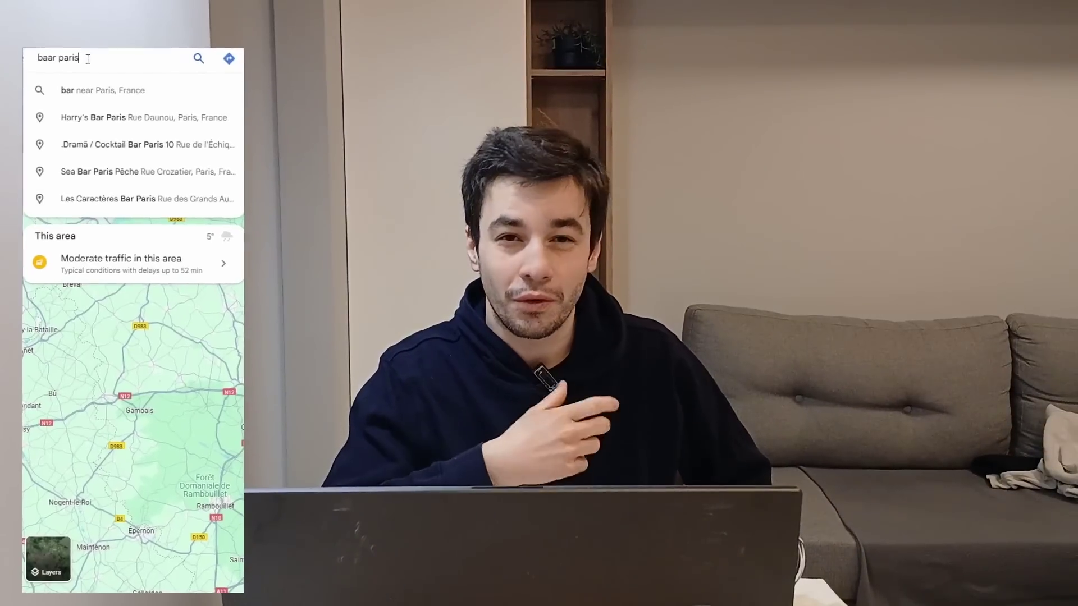
{"action": "left_click", "coordinate": [84, 91]}
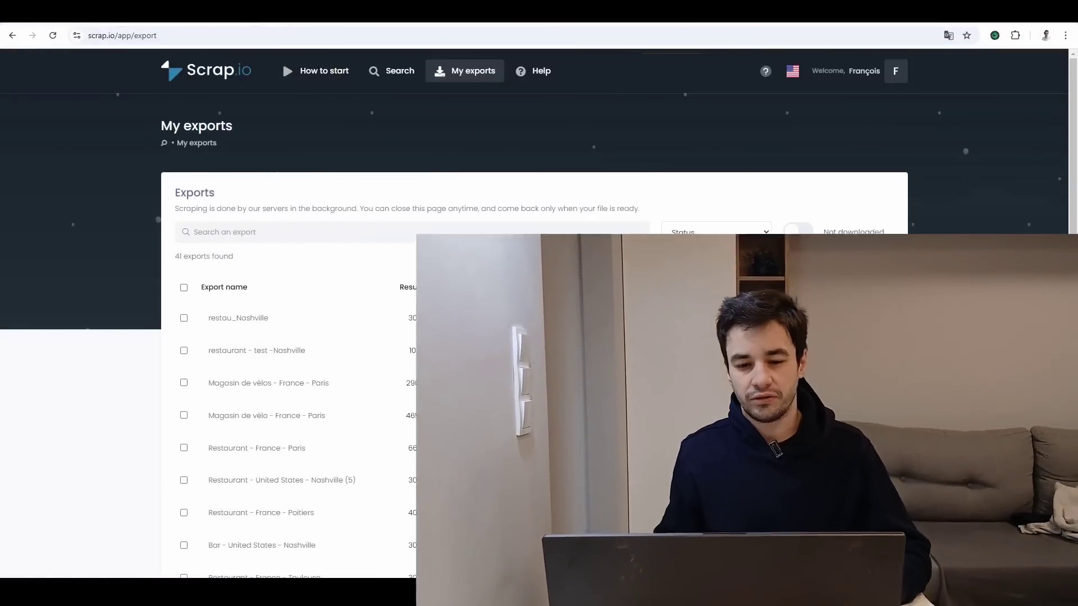
Step: Examine the past exports on both pages of the exports list, comparing their names and result counts
{"action": "scroll", "coordinate": [470, 216], "scroll_direction": "down", "scroll_amount": 5}
{"action": "scroll", "coordinate": [470, 216], "scroll_direction": "up", "scroll_amount": 3}
{"action": "scroll", "coordinate": [470, 216], "scroll_direction": "down", "scroll_amount": 4}
{"action": "scroll", "coordinate": [470, 216], "scroll_direction": "down", "scroll_amount": 1}
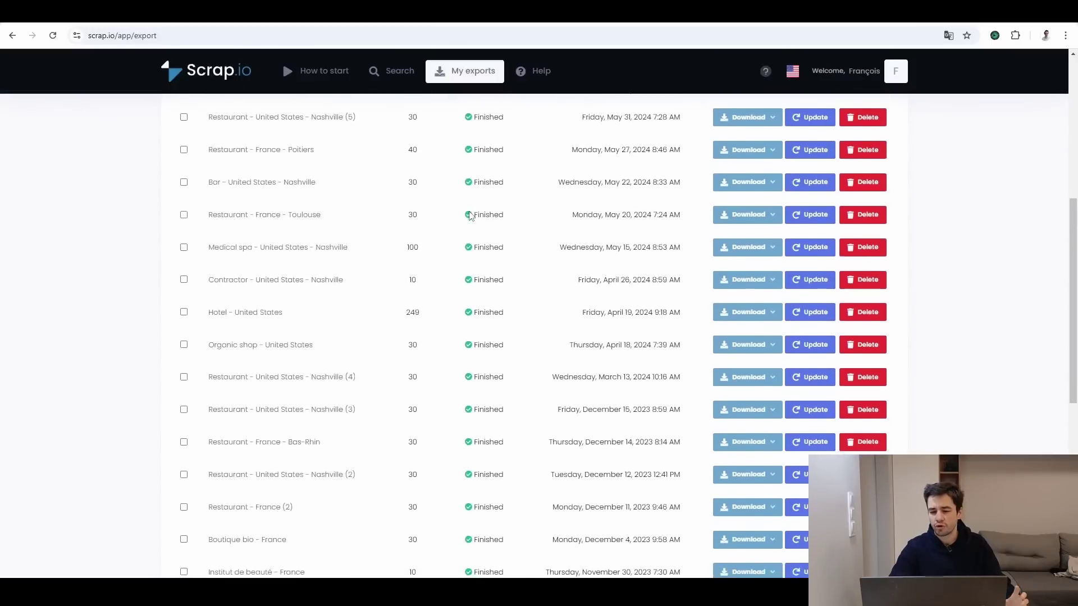
{"action": "scroll", "coordinate": [470, 216], "scroll_direction": "down", "scroll_amount": 2}
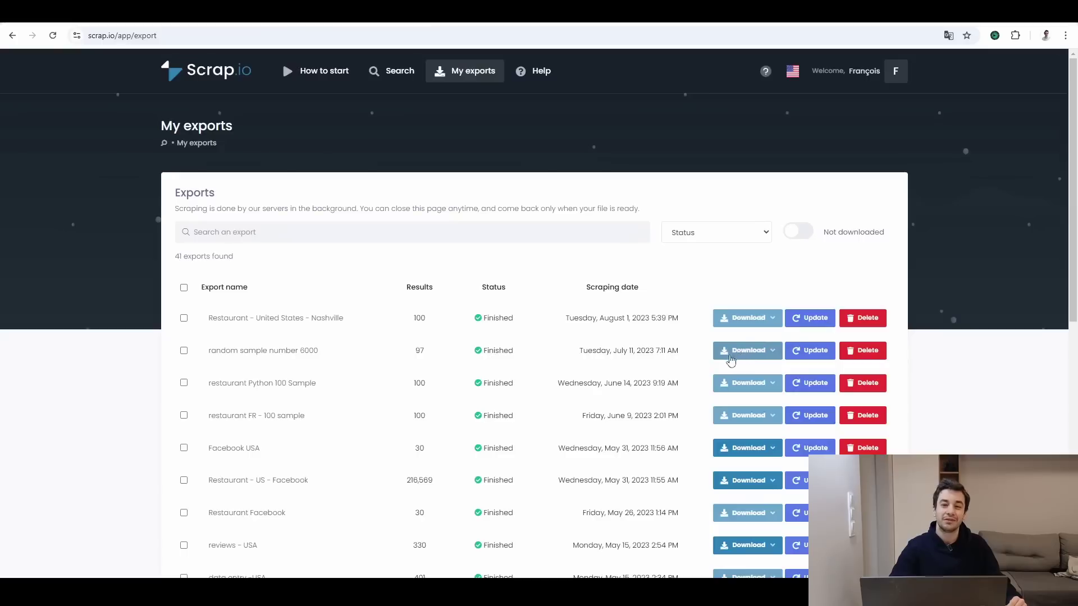
{"action": "scroll", "coordinate": [366, 470], "scroll_direction": "down", "scroll_amount": 5}
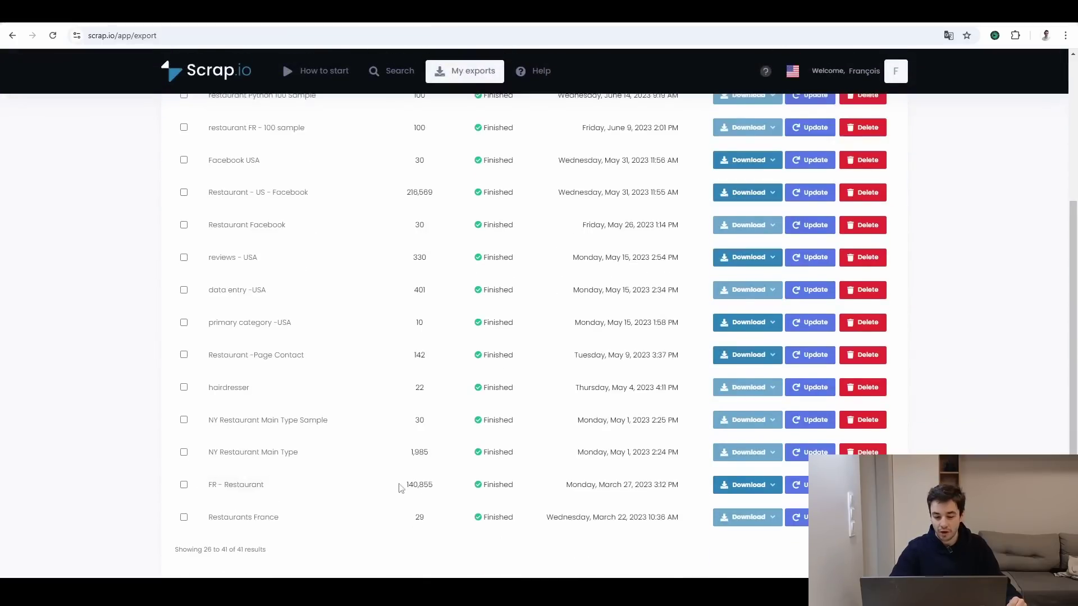
{"action": "scroll", "coordinate": [449, 410], "scroll_direction": "up", "scroll_amount": 2}
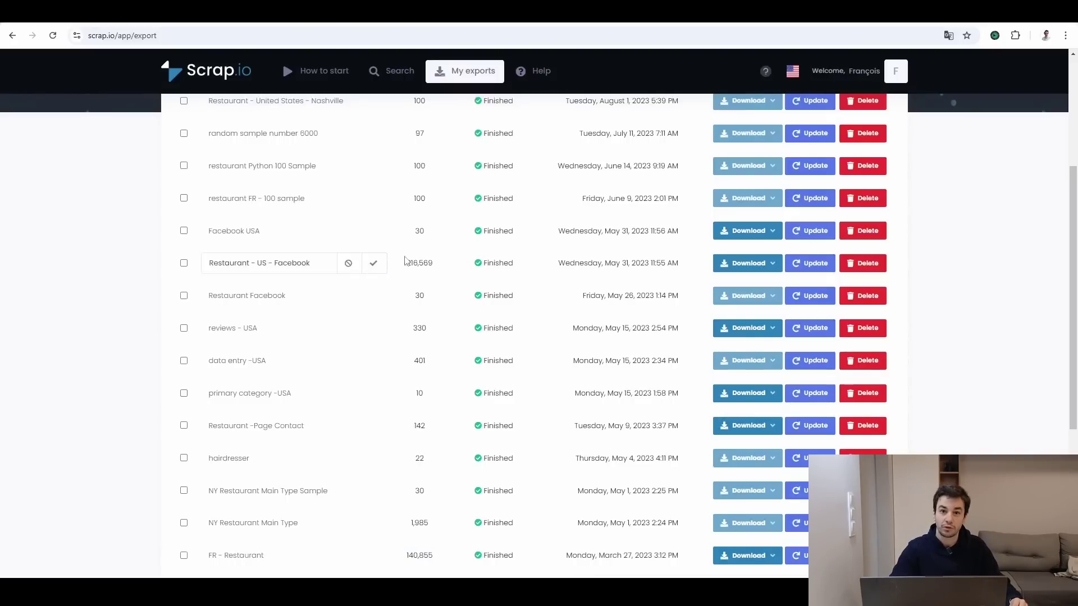
{"action": "right_click", "coordinate": [431, 264]}
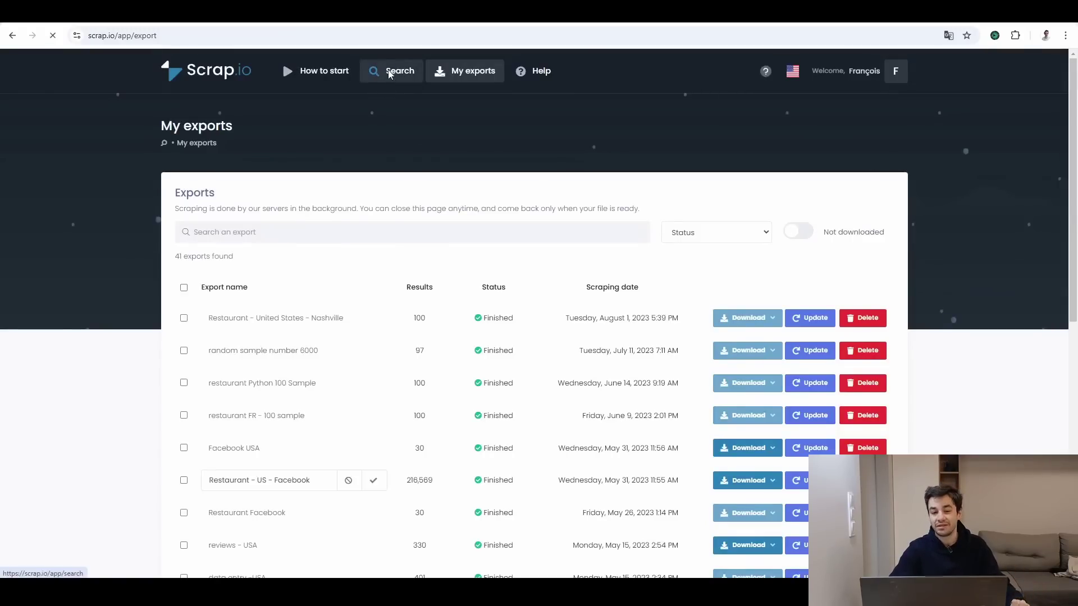
Step: Start a new search with Restaurant as the activity and Nashville as the city, and run it
{"action": "left_click", "coordinate": [390, 72]}
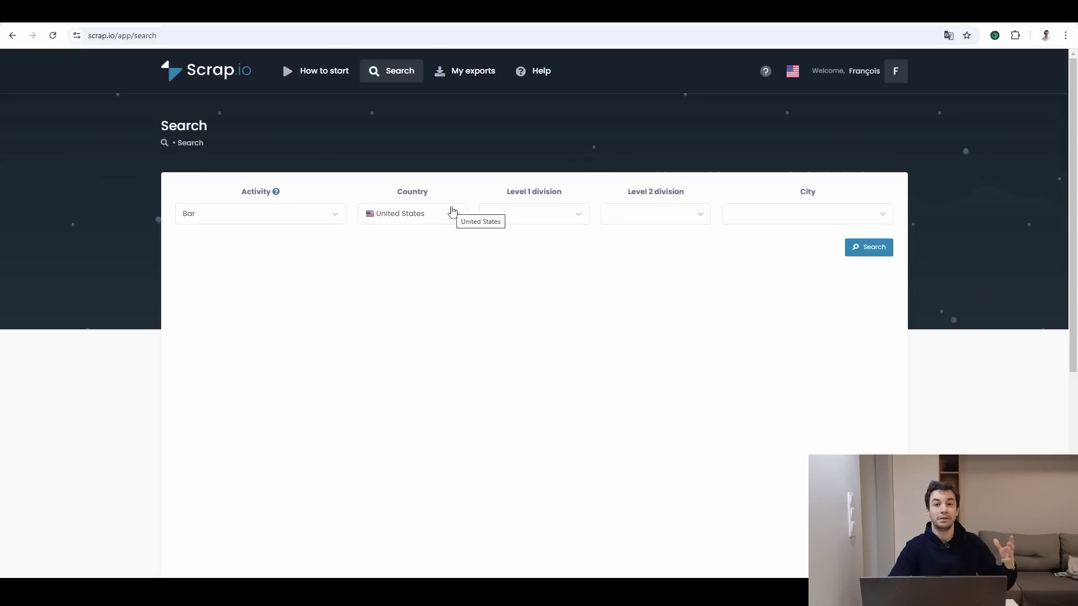
{"action": "left_click", "coordinate": [282, 223]}
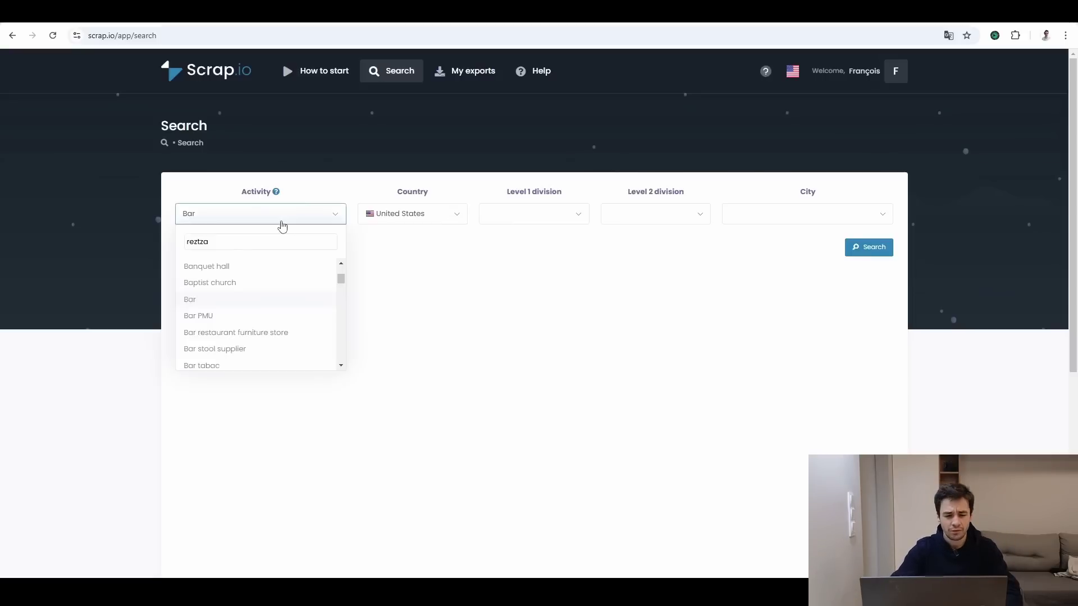
{"action": "key", "text": "BackSpace"}
{"action": "key", "text": "BackSpace"}
{"action": "type", "text": "auran"}
{"action": "left_click", "coordinate": [244, 265]}
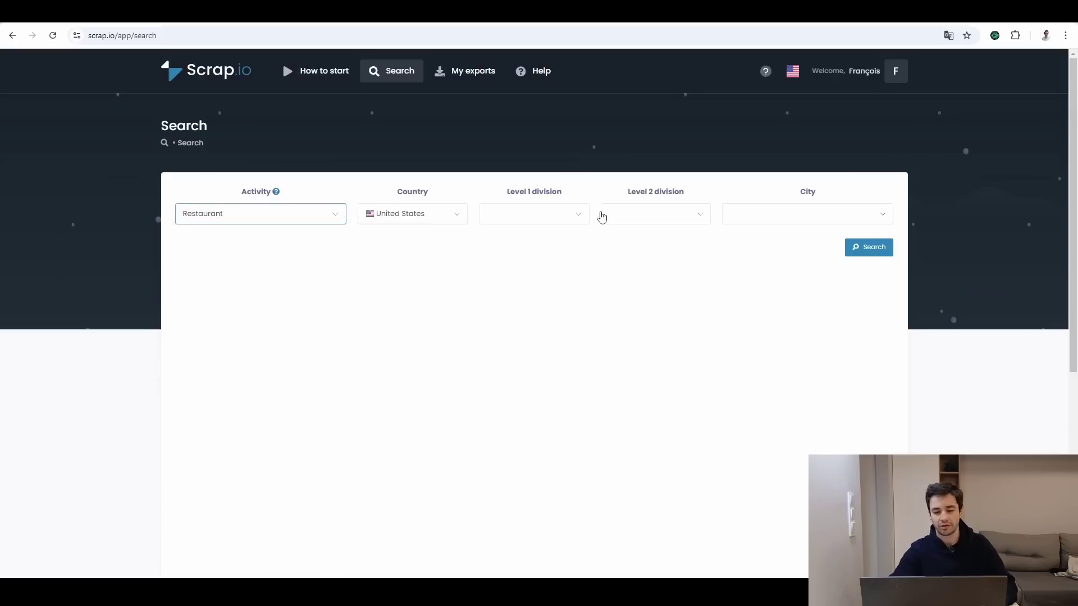
{"action": "left_click", "coordinate": [765, 219]}
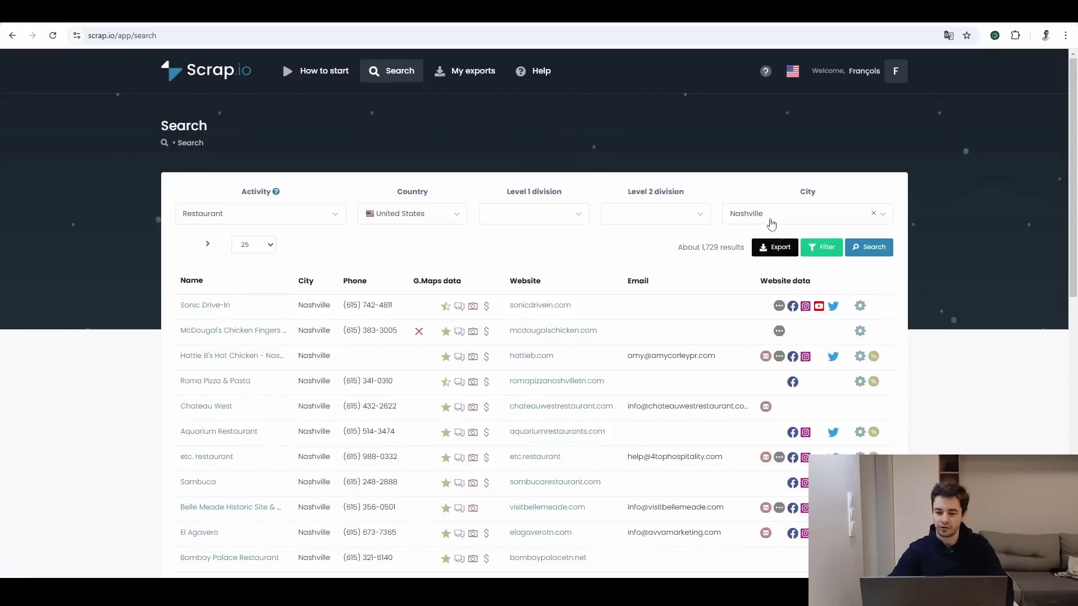
Step: Try to search restaurants by county without a state, replacing the Nashville city with Decatur County as the level 2 division
{"action": "left_click", "coordinate": [655, 213]}
{"action": "scroll", "coordinate": [651, 292], "scroll_direction": "down", "scroll_amount": 8}
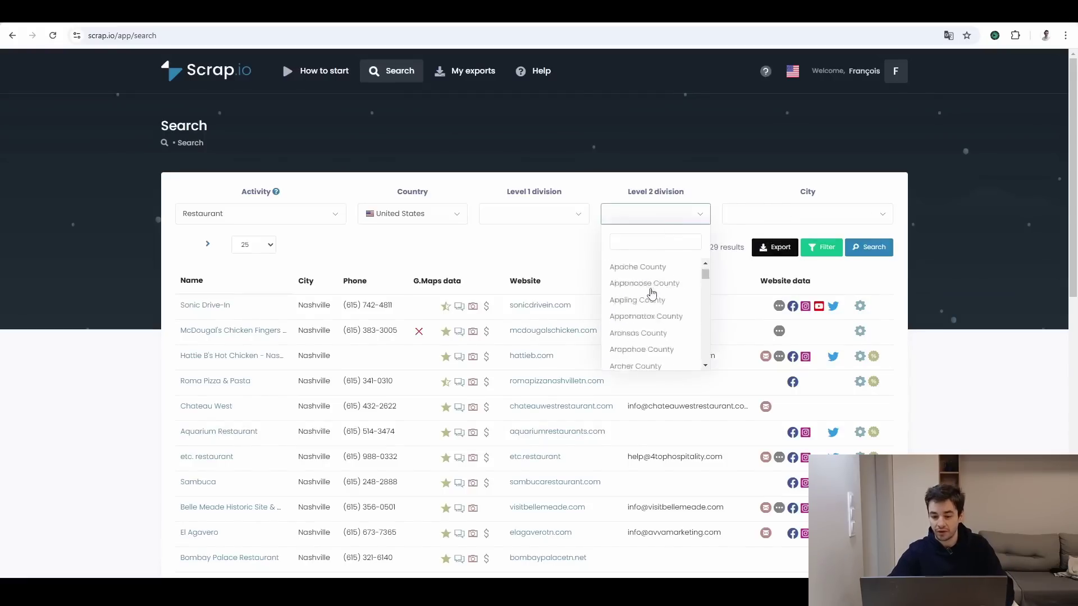
{"action": "scroll", "coordinate": [652, 293], "scroll_direction": "down", "scroll_amount": 20}
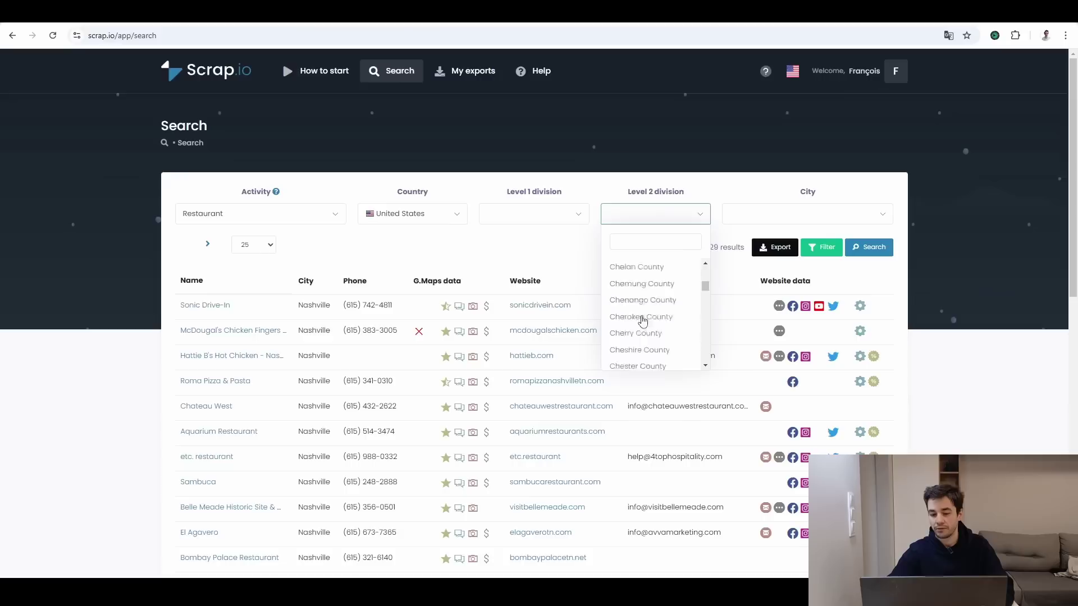
{"action": "scroll", "coordinate": [642, 320], "scroll_direction": "down", "scroll_amount": 20}
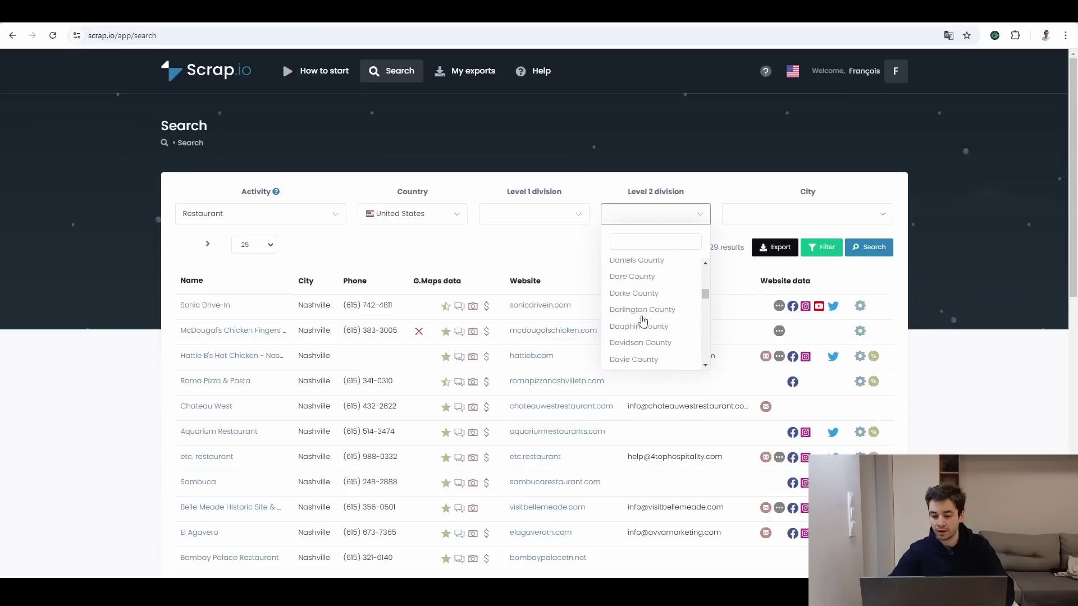
{"action": "scroll", "coordinate": [643, 320], "scroll_direction": "down", "scroll_amount": 1}
{"action": "left_click", "coordinate": [639, 295]}
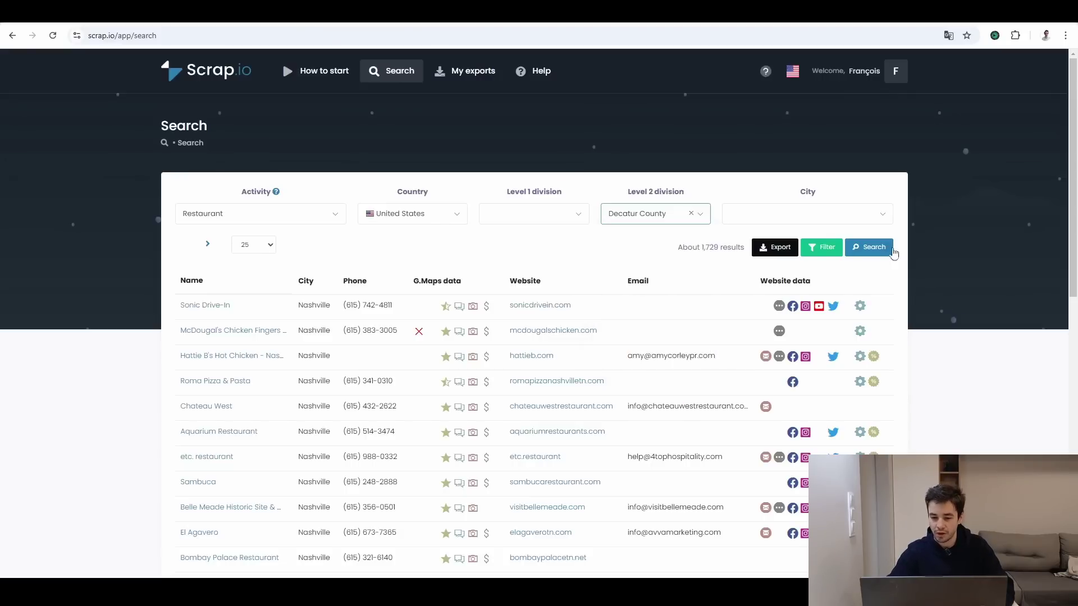
{"action": "left_click", "coordinate": [870, 248]}
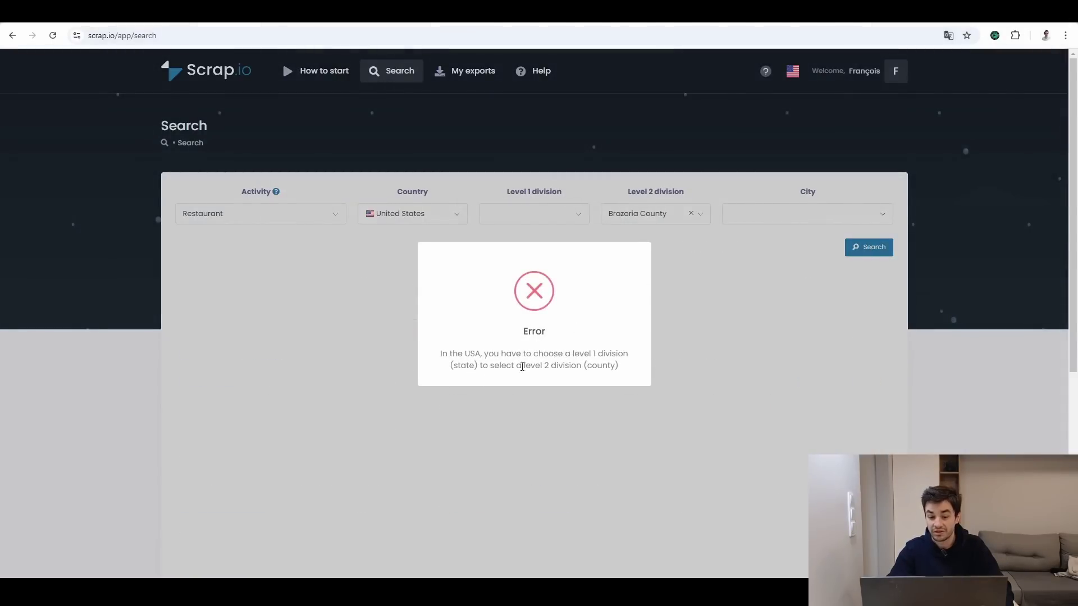
{"action": "left_click", "coordinate": [705, 306]}
Step: Set the level 1 division to Texas and the level 2 division to Camp County, run the restaurant search and review the results
{"action": "left_click", "coordinate": [529, 221]}
{"action": "scroll", "coordinate": [522, 300], "scroll_direction": "down", "scroll_amount": 12}
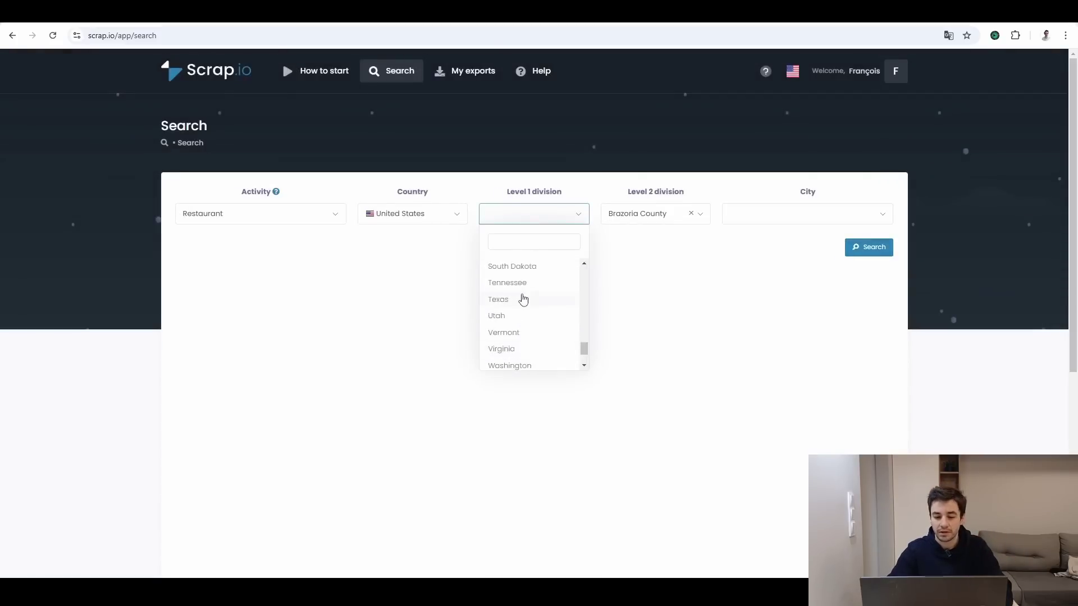
{"action": "right_click", "coordinate": [523, 299]}
{"action": "left_click", "coordinate": [665, 213]}
{"action": "scroll", "coordinate": [662, 331], "scroll_direction": "down", "scroll_amount": 8}
{"action": "scroll", "coordinate": [661, 330], "scroll_direction": "down", "scroll_amount": 1}
{"action": "left_click", "coordinate": [660, 330]}
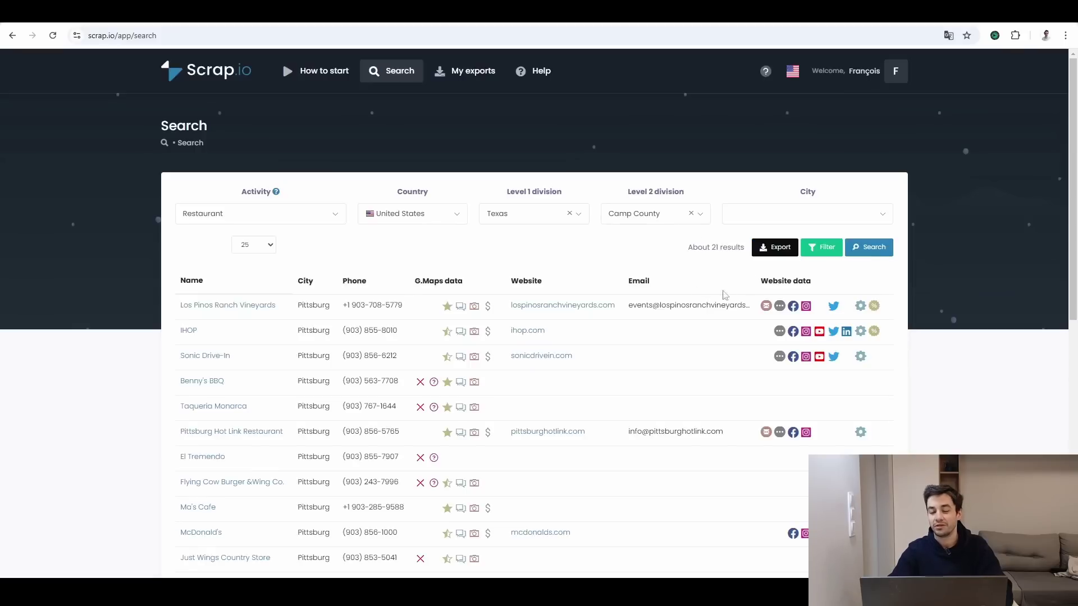
{"action": "scroll", "coordinate": [723, 266], "scroll_direction": "down", "scroll_amount": 3}
{"action": "scroll", "coordinate": [728, 291], "scroll_direction": "down", "scroll_amount": 1}
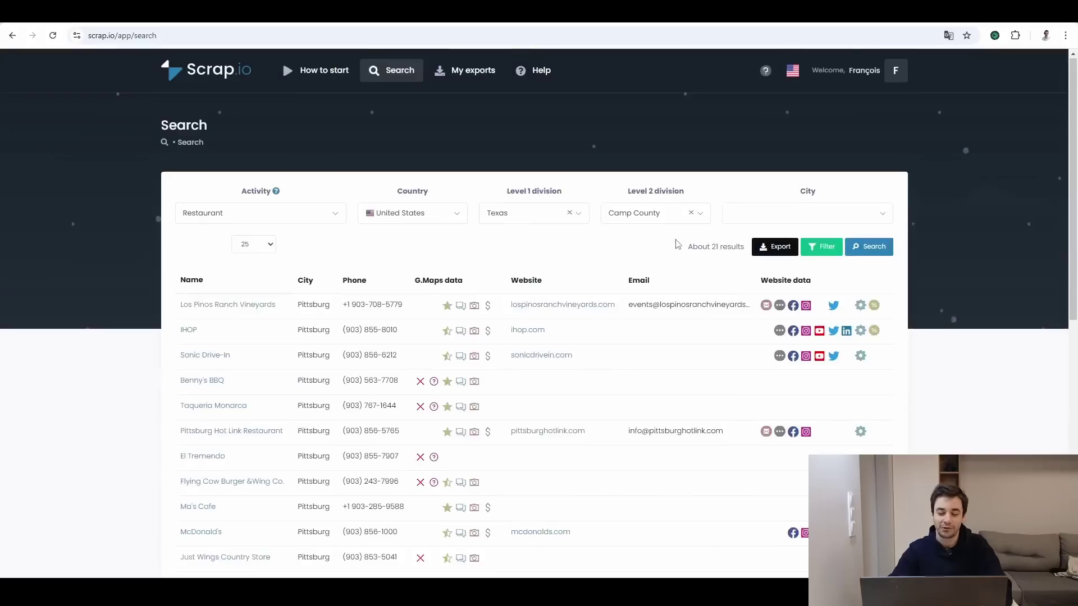
Step: Remove the county and run the restaurant search for the whole state of Texas
{"action": "left_click", "coordinate": [690, 213]}
{"action": "left_click", "coordinate": [545, 263]}
{"action": "left_click", "coordinate": [867, 249]}
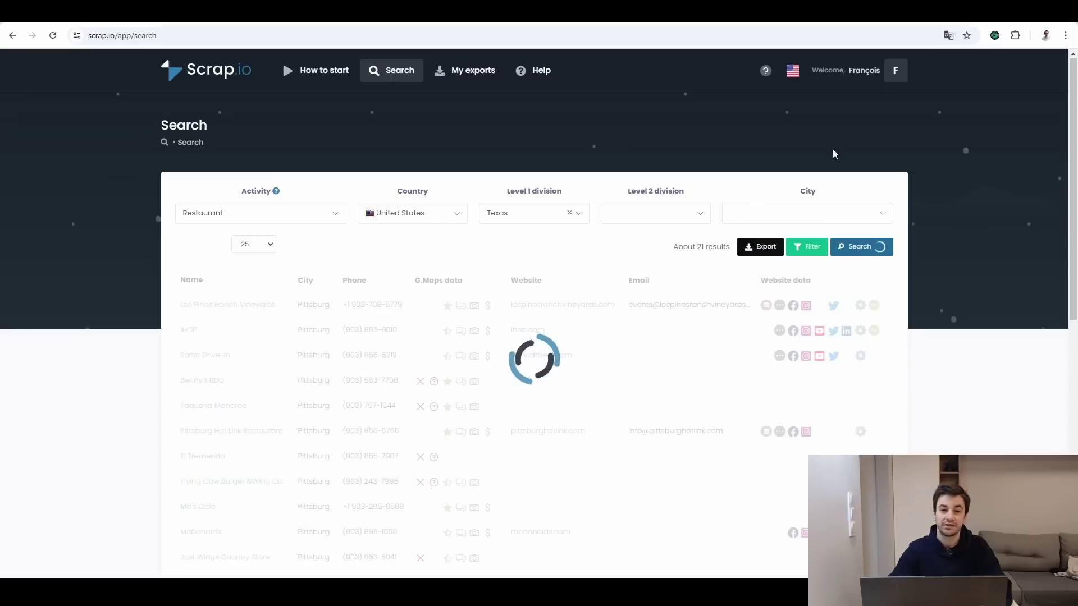
Step: Clear the state, run the restaurant search for the entire United States and review the results list
{"action": "left_click", "coordinate": [569, 213]}
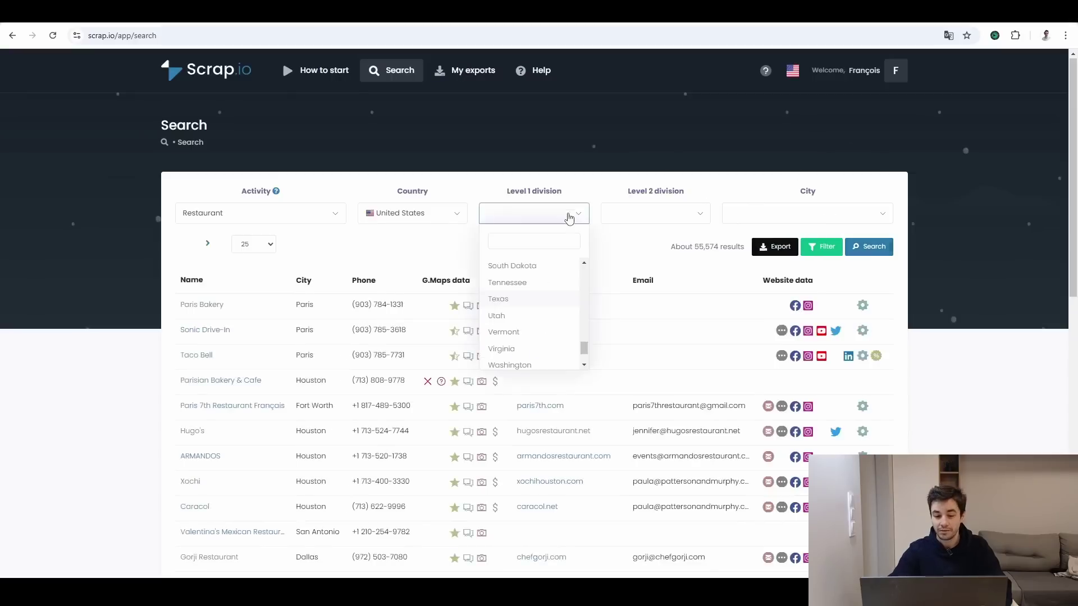
{"action": "left_click", "coordinate": [864, 251]}
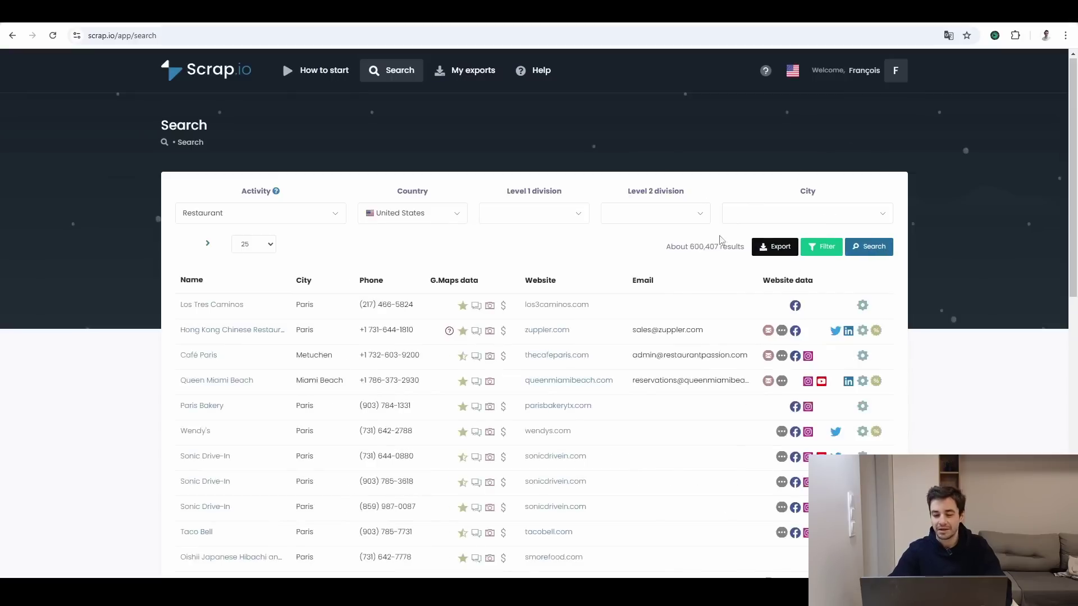
{"action": "scroll", "coordinate": [688, 264], "scroll_direction": "down", "scroll_amount": 15}
{"action": "scroll", "coordinate": [689, 265], "scroll_direction": "up", "scroll_amount": 15}
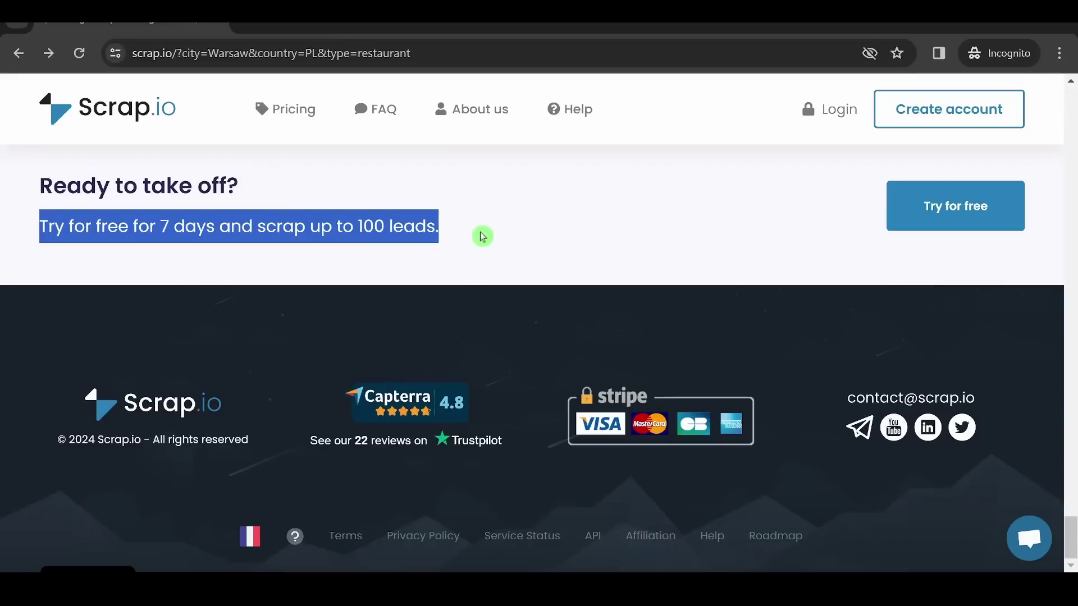
{"action": "left_click", "coordinate": [482, 237]}
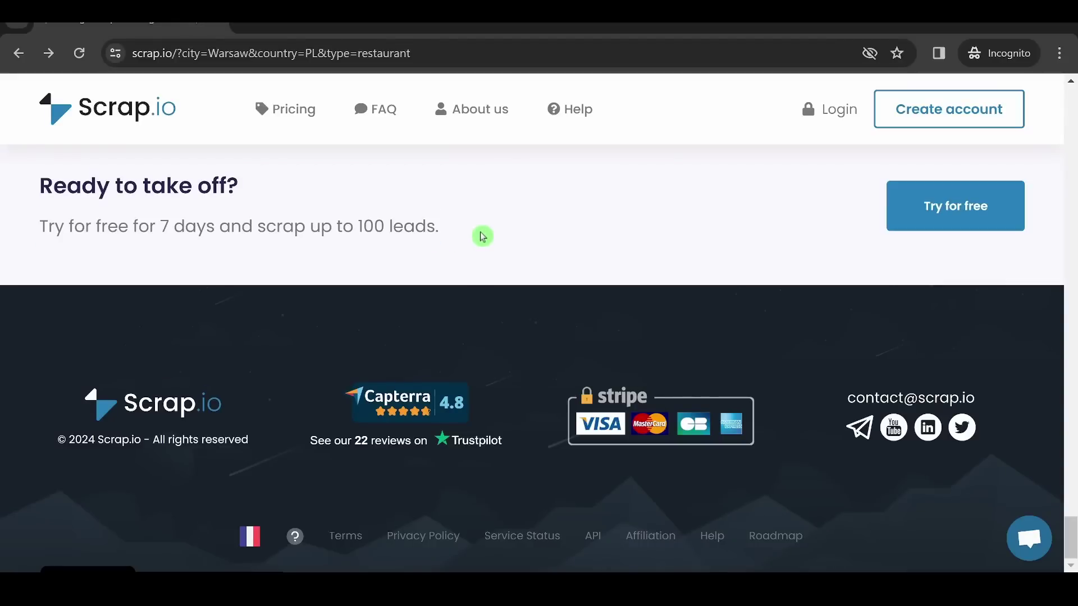